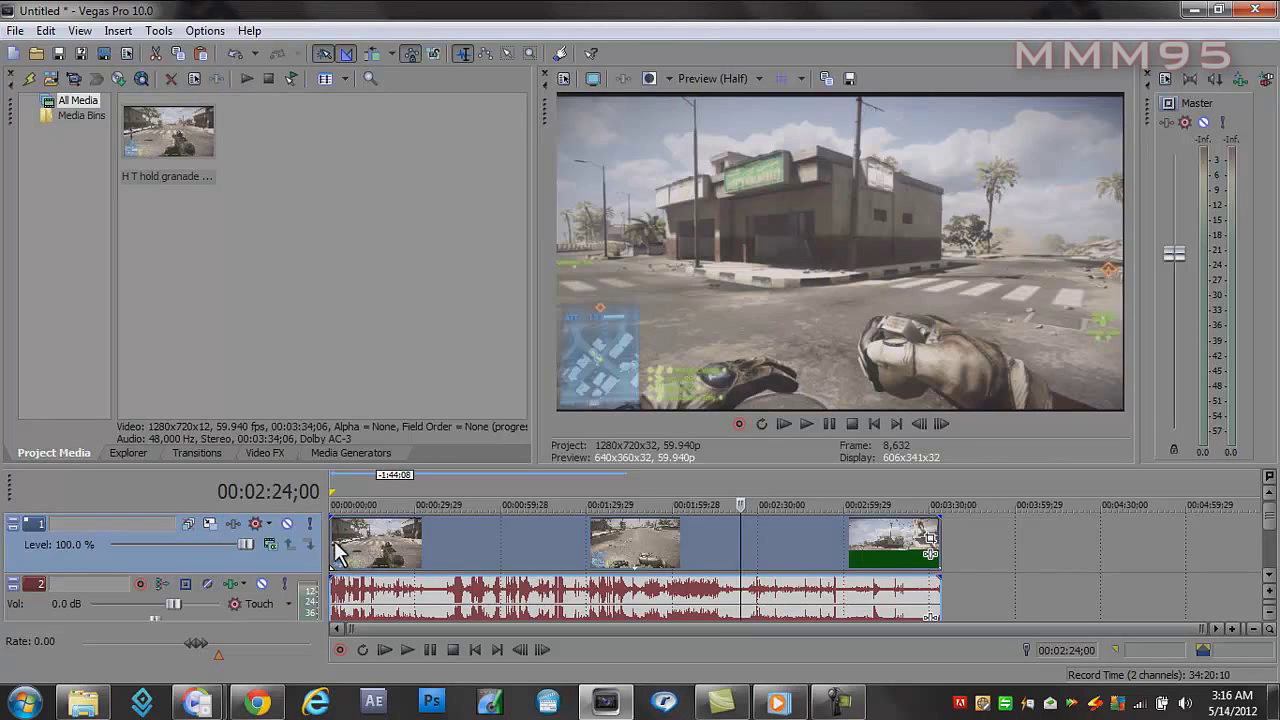
Step: Trim away the clip's footage before 00:02:24;00, move the rest to the timeline start, and return the playhead to 00:00:00;00
left_click_drag(330, 531, 245, 543)
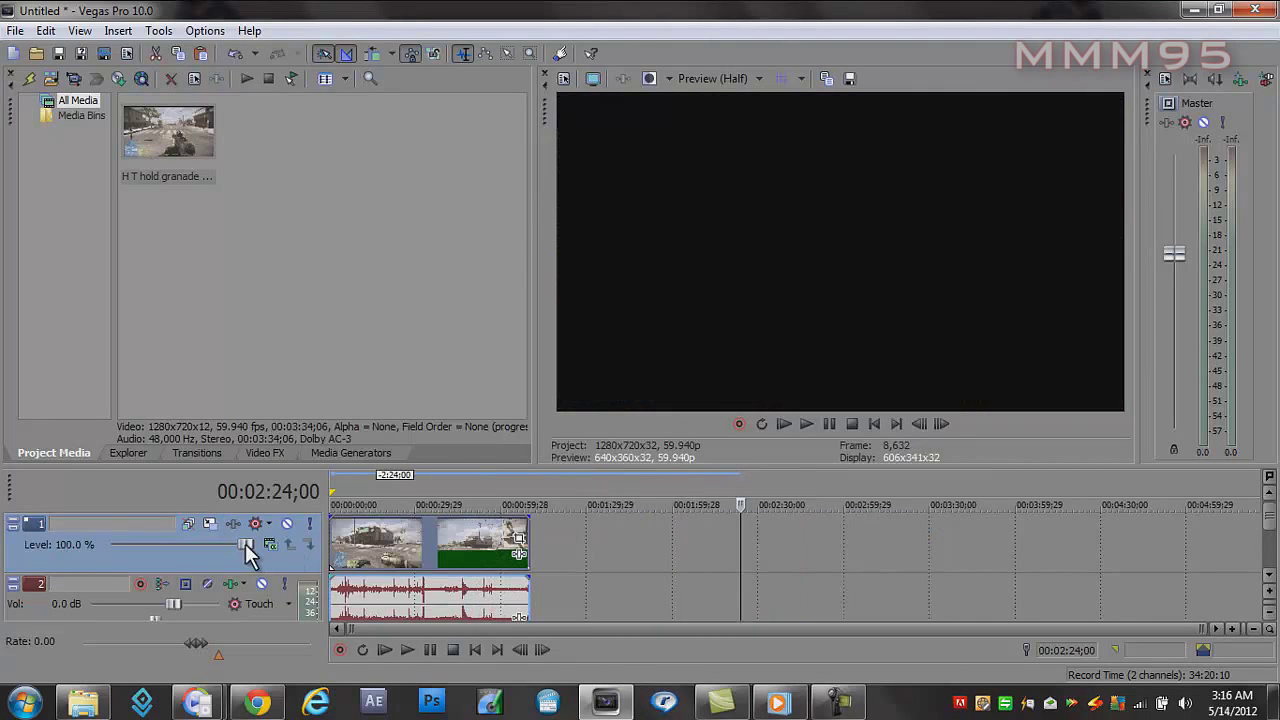
left_click(332, 490)
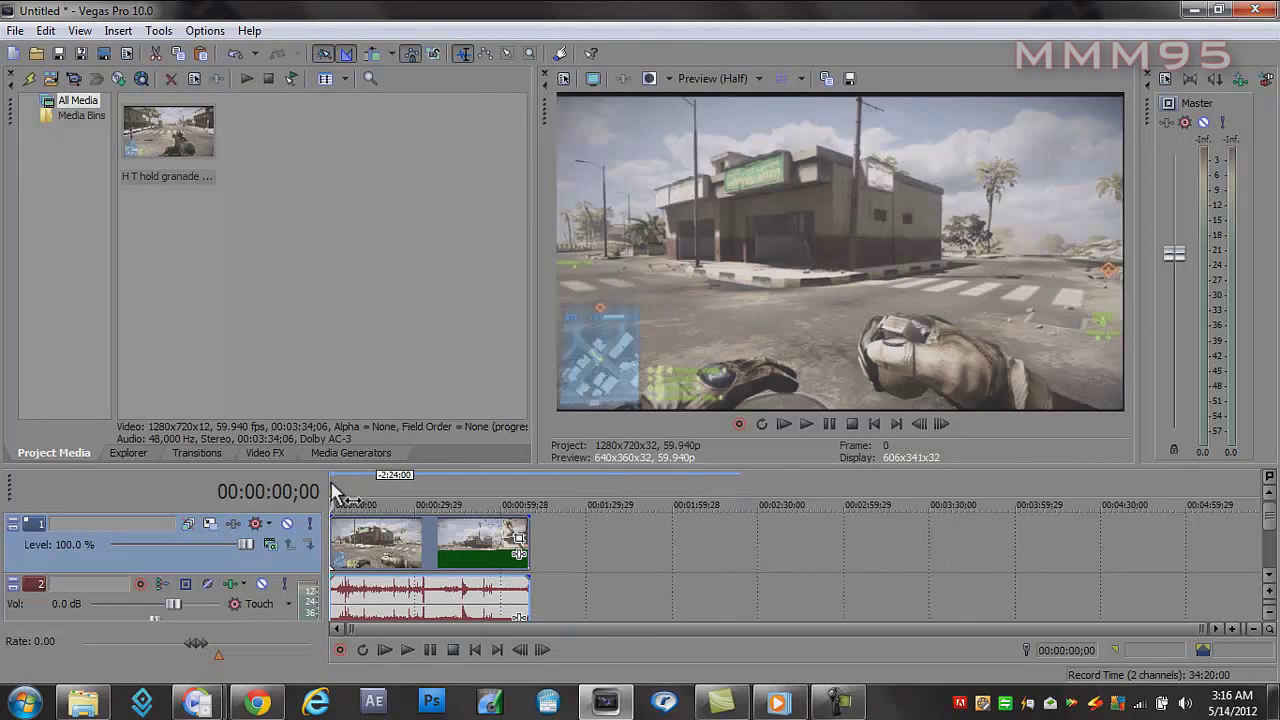
Step: Disable resampling in the properties of the video event on track 1
right_click(463, 541)
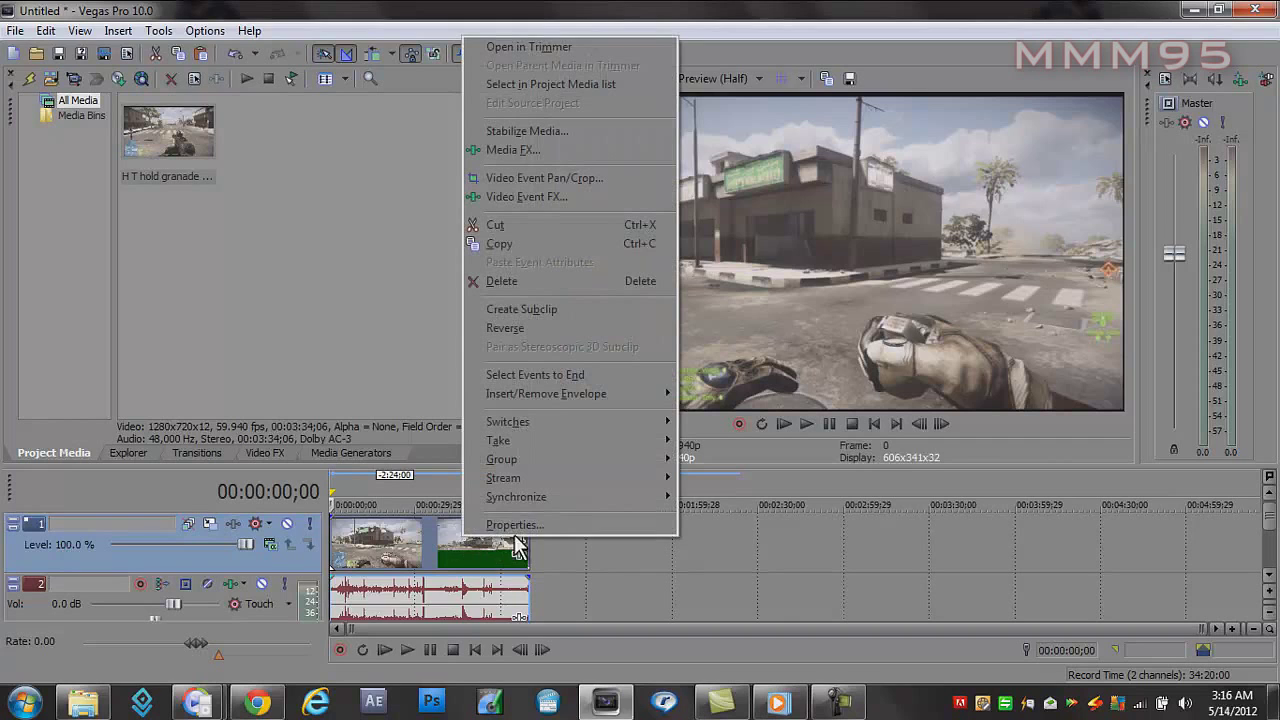
left_click(581, 526)
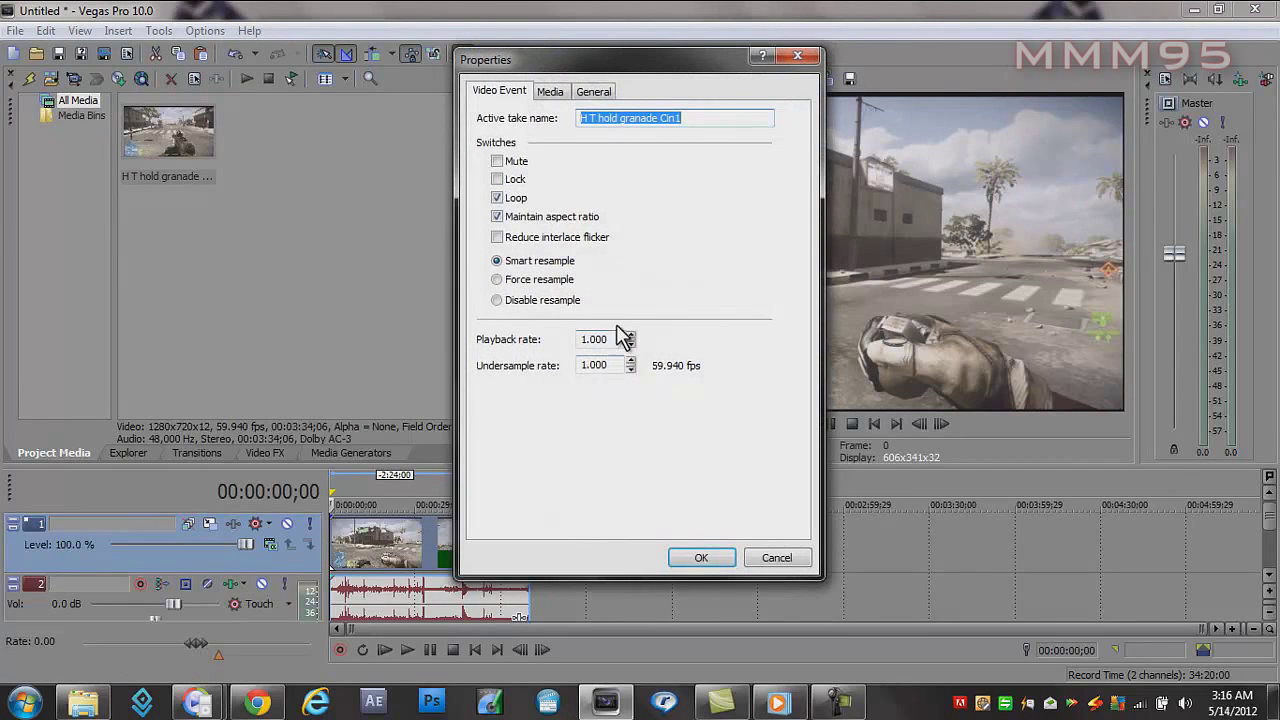
left_click(570, 303)
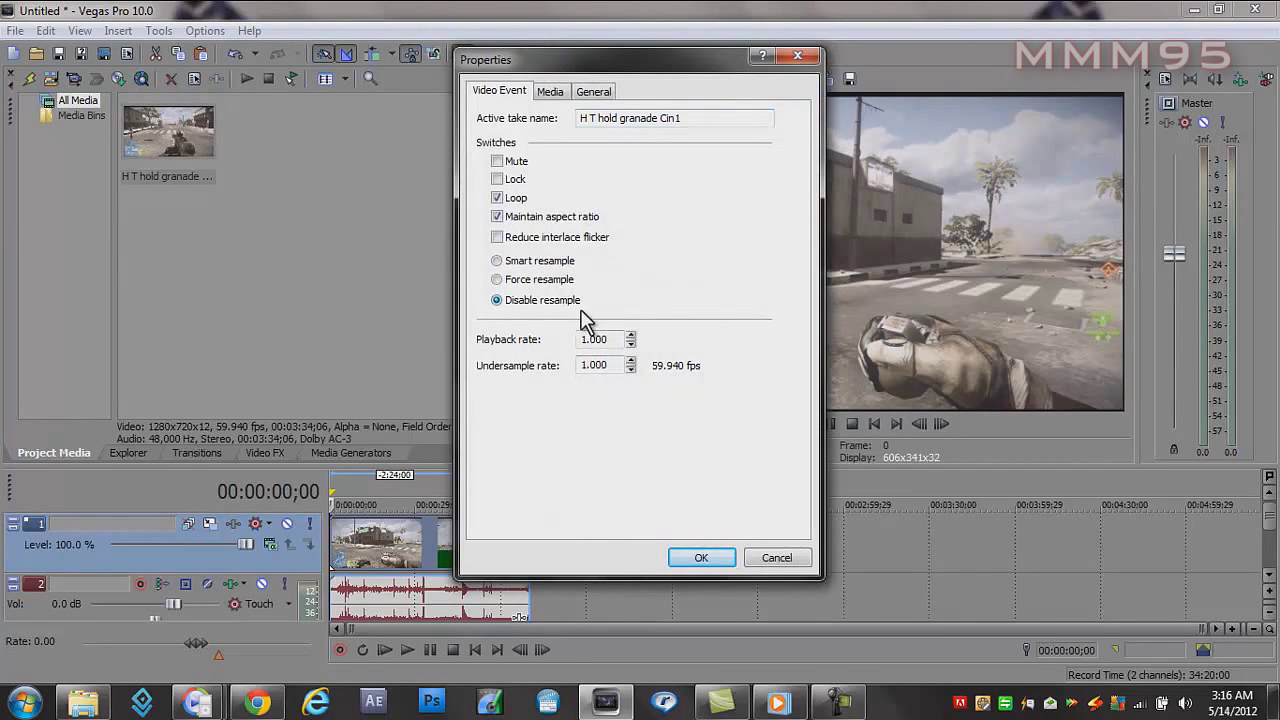
left_click(702, 560)
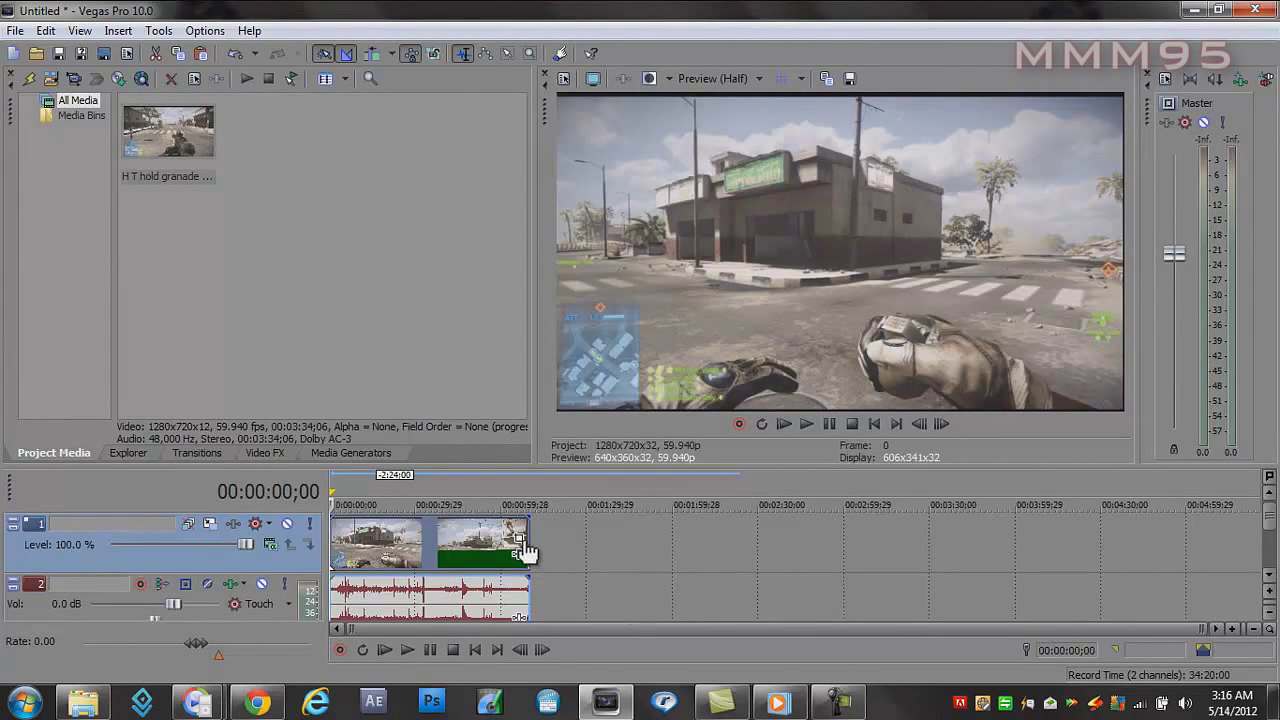
Step: Crop the video event to about 1,089 wide by 463 high, cutting mostly from the frame's lower part and sides
left_click(519, 541)
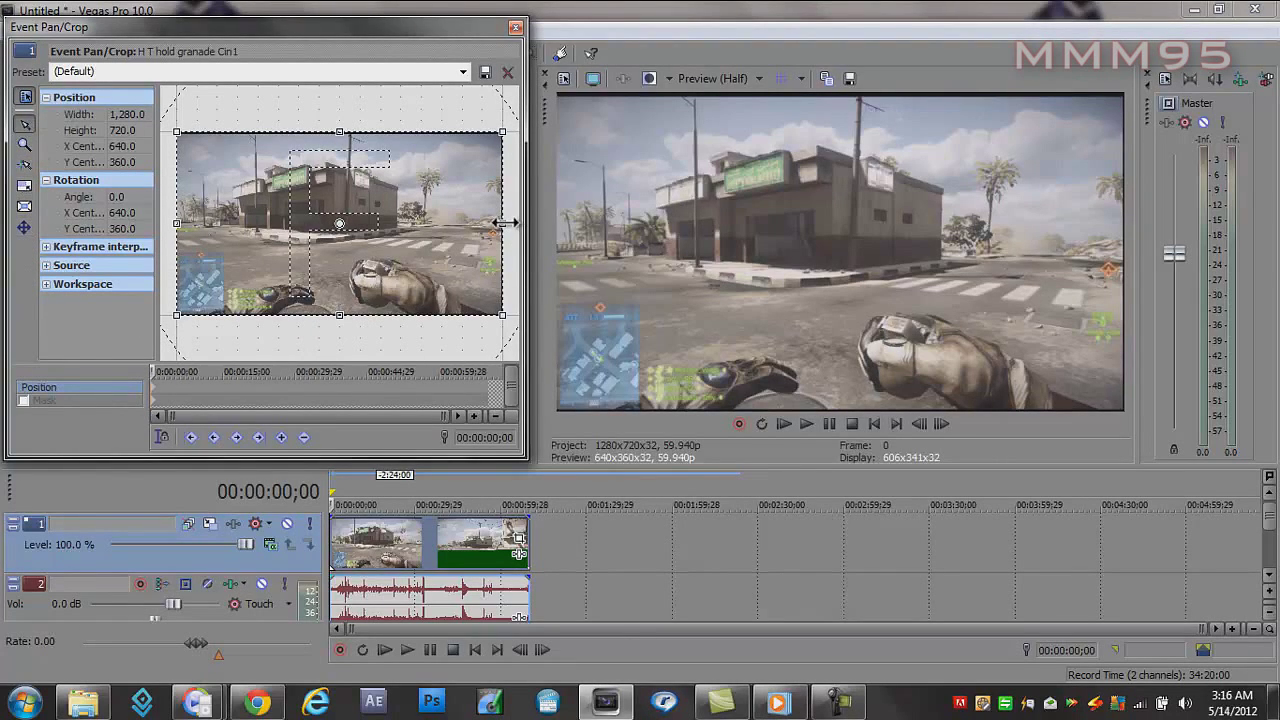
left_click_drag(505, 222, 503, 222)
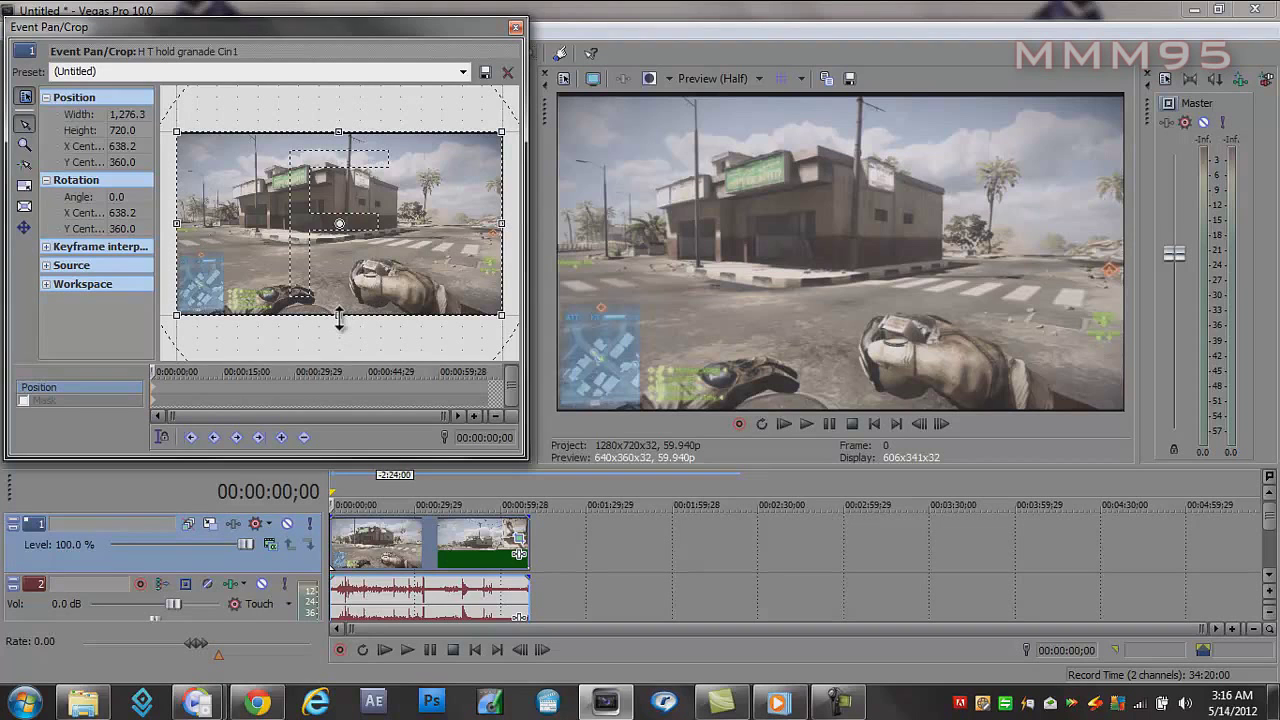
left_click_drag(342, 317, 342, 251)
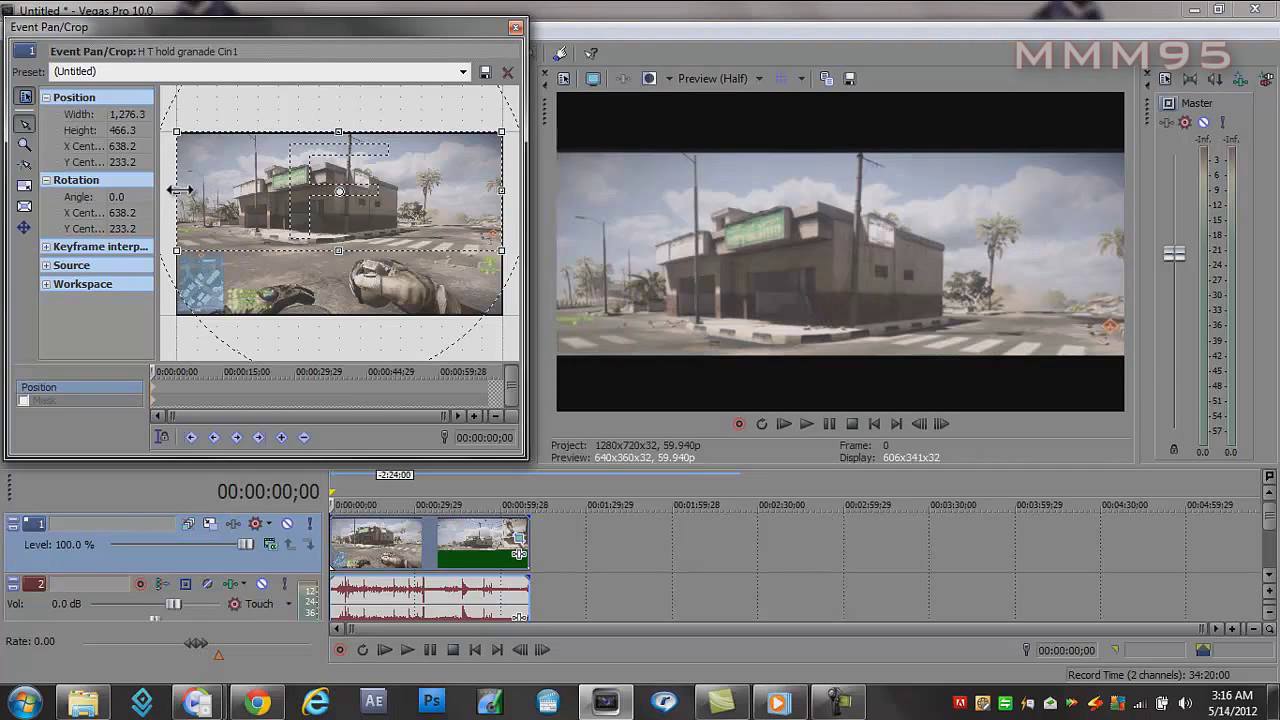
left_click_drag(181, 189, 203, 189)
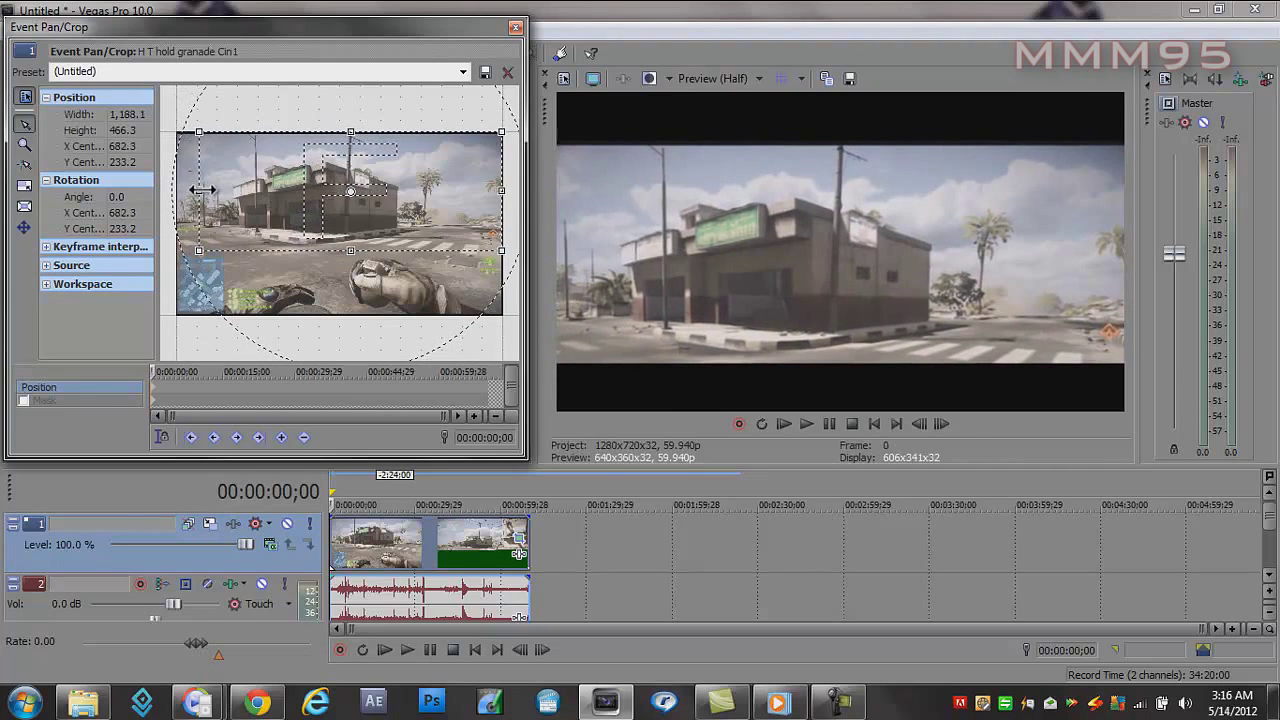
left_click_drag(505, 189, 479, 189)
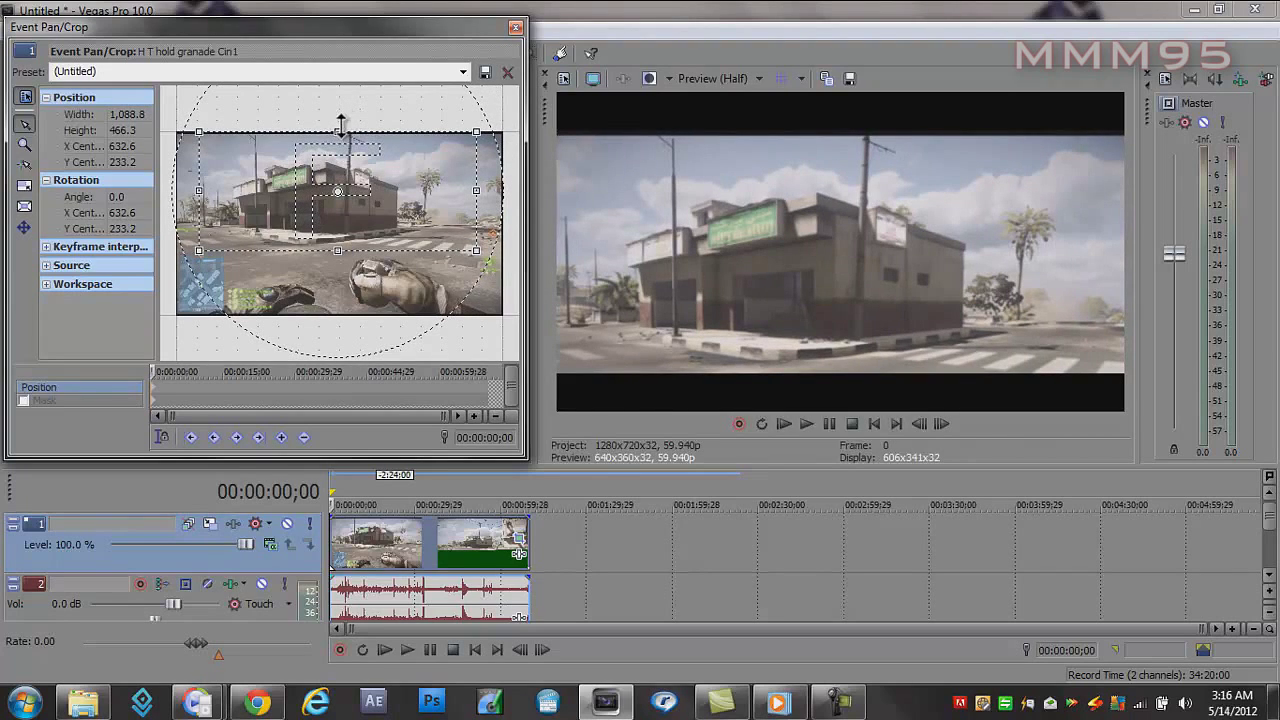
left_click_drag(341, 125, 341, 127)
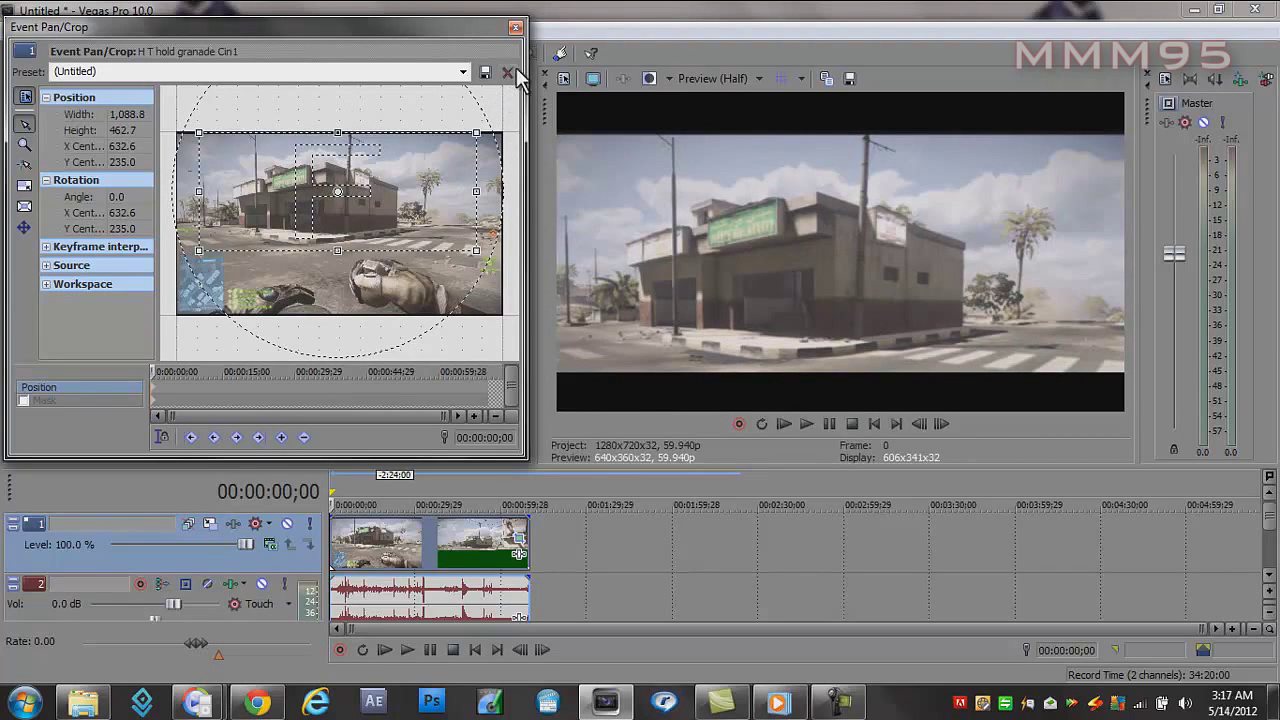
left_click(515, 27)
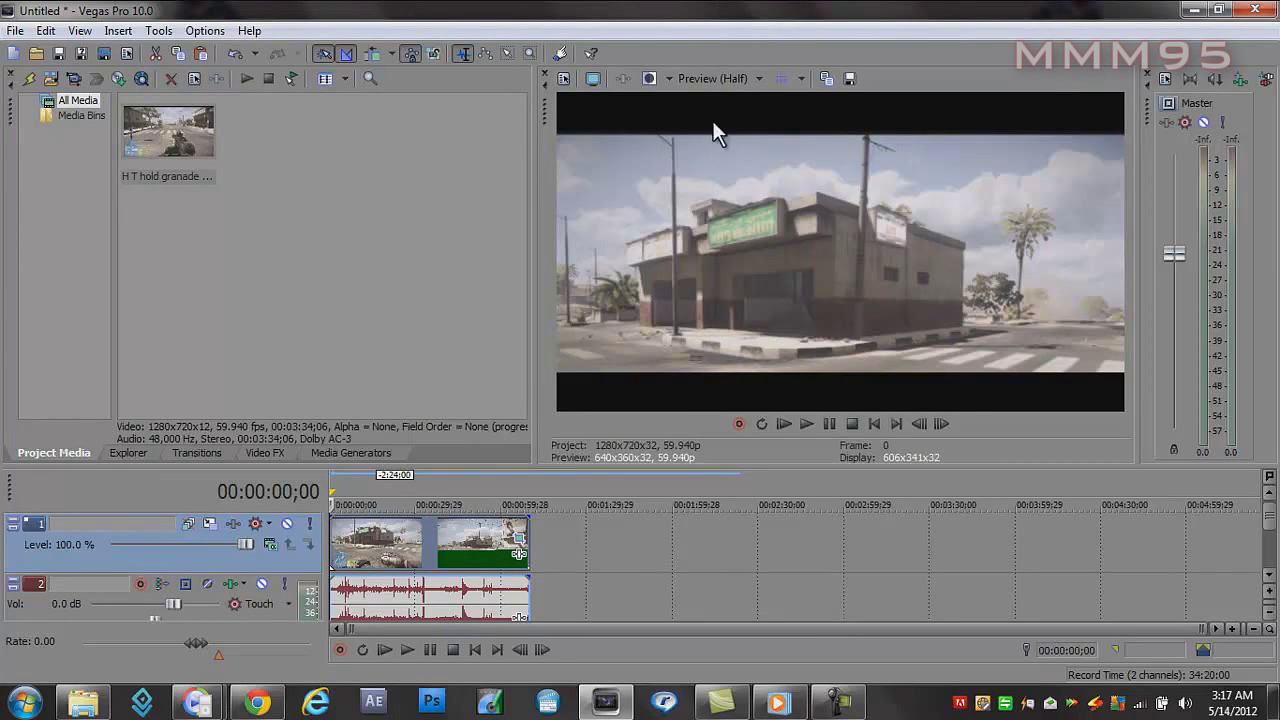
Step: Set the video preview quality to Best (Full)
left_click(742, 78)
mouse_move(766, 157)
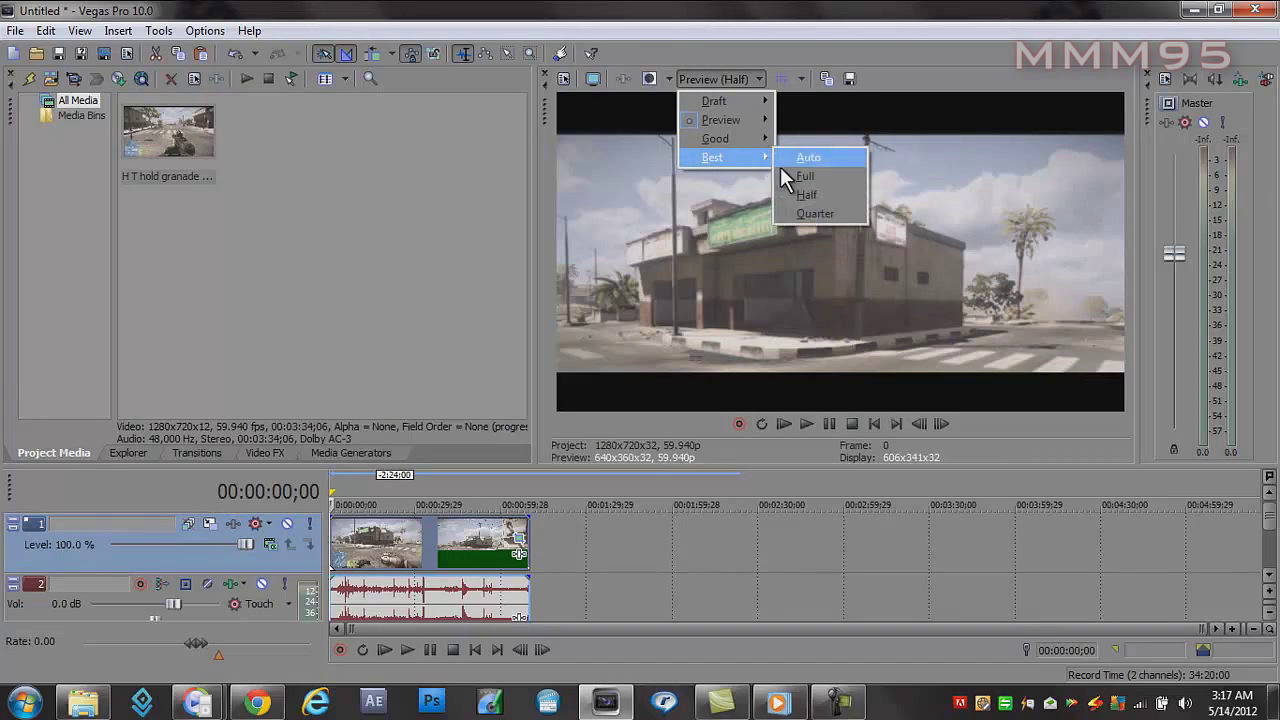
left_click(797, 176)
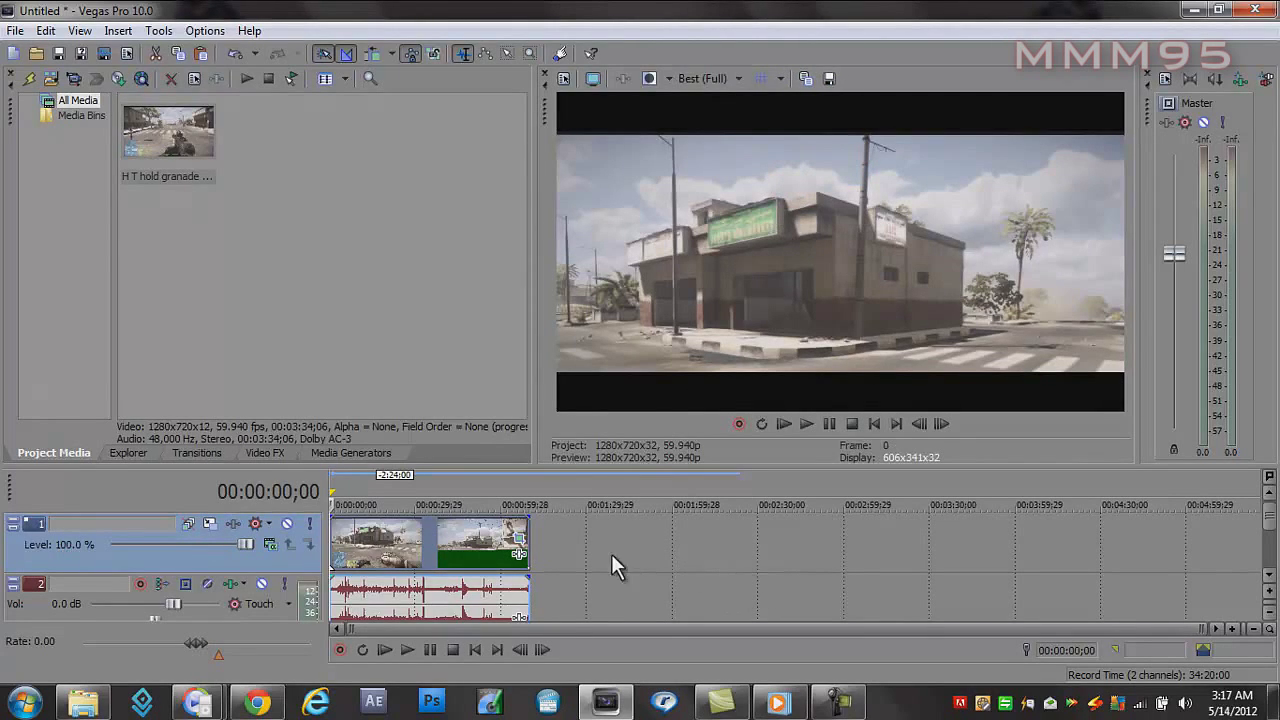
Step: Add Sony Brightness and Contrast and two Sony Color Curves effects to video track 1's plug-in chain
left_click(235, 524)
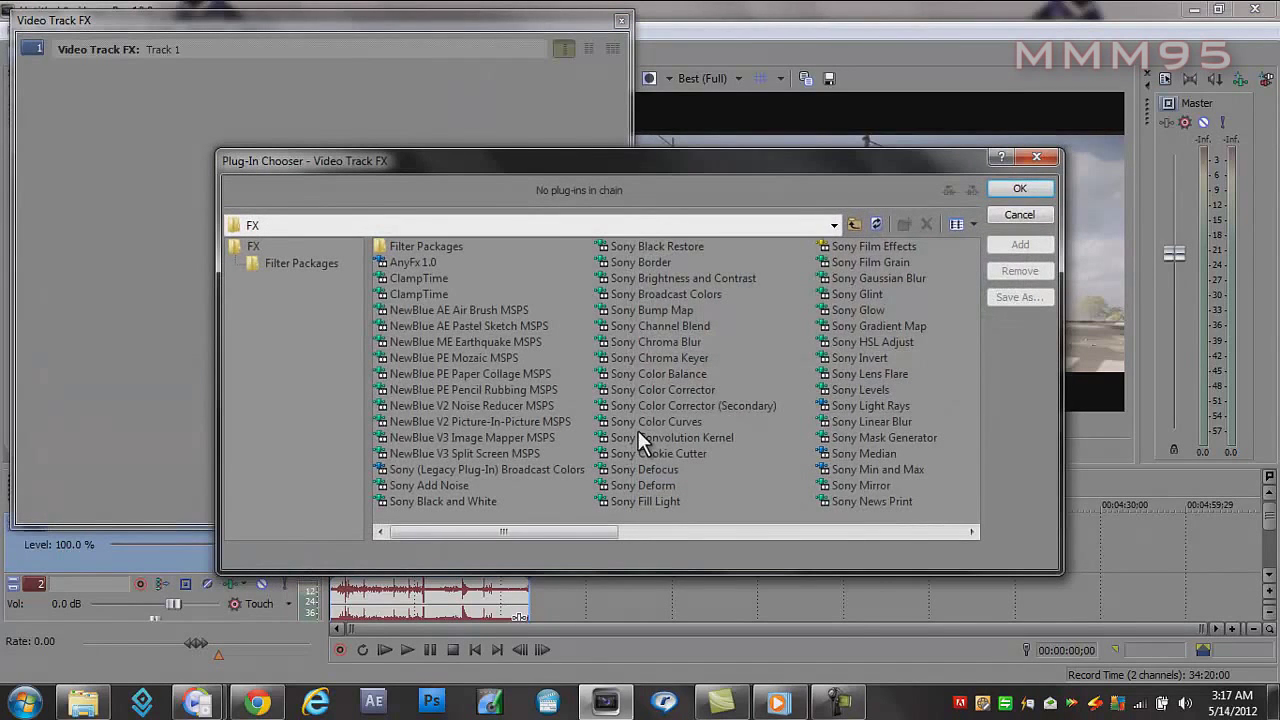
left_click(743, 278)
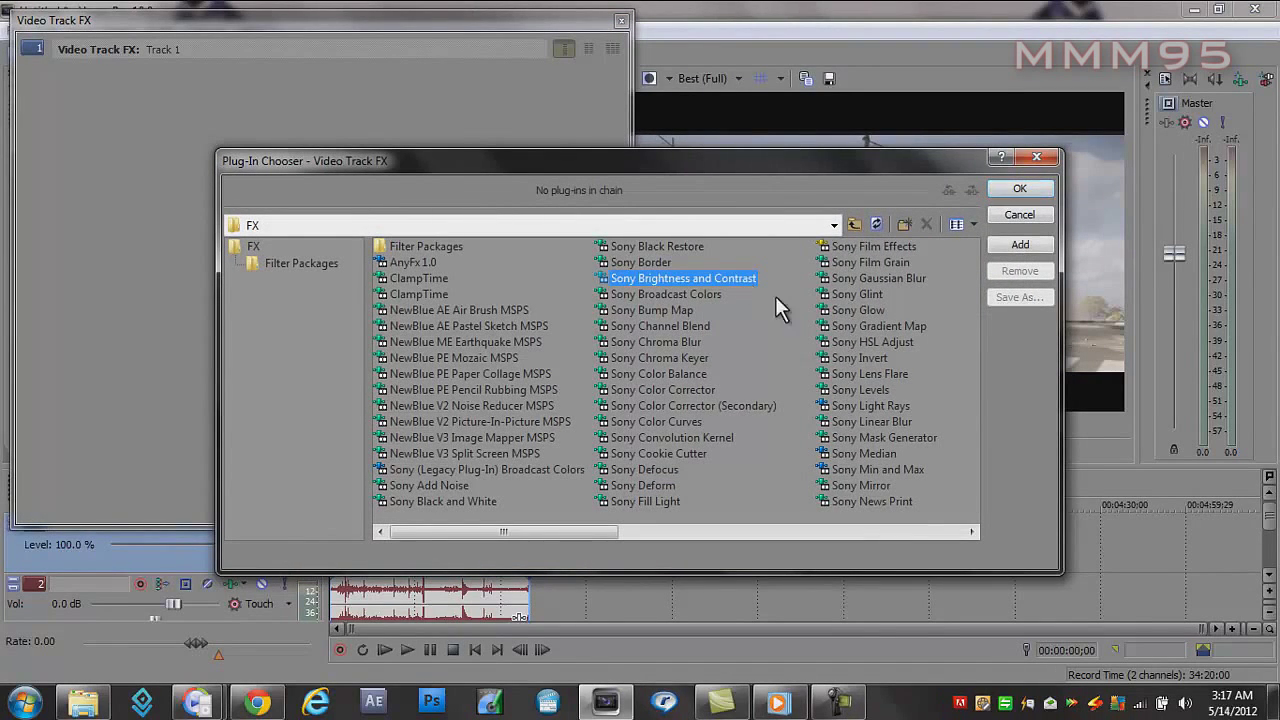
left_click(1019, 246)
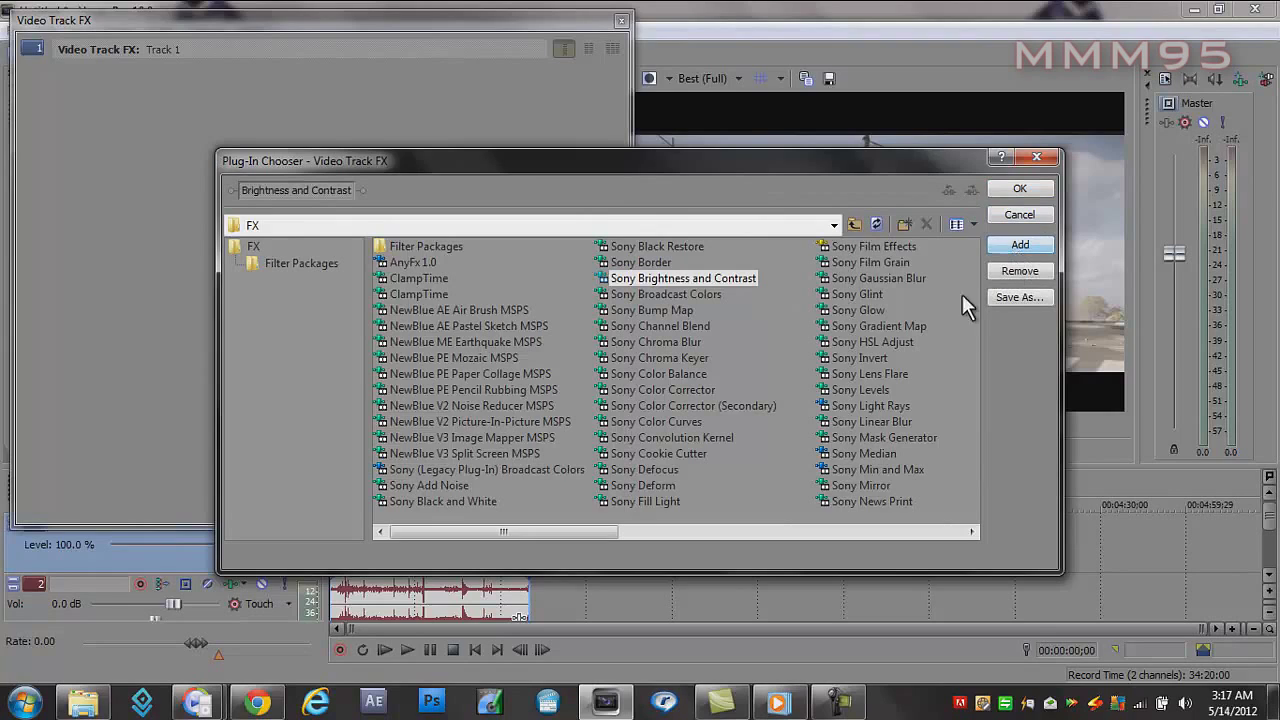
left_click(678, 422)
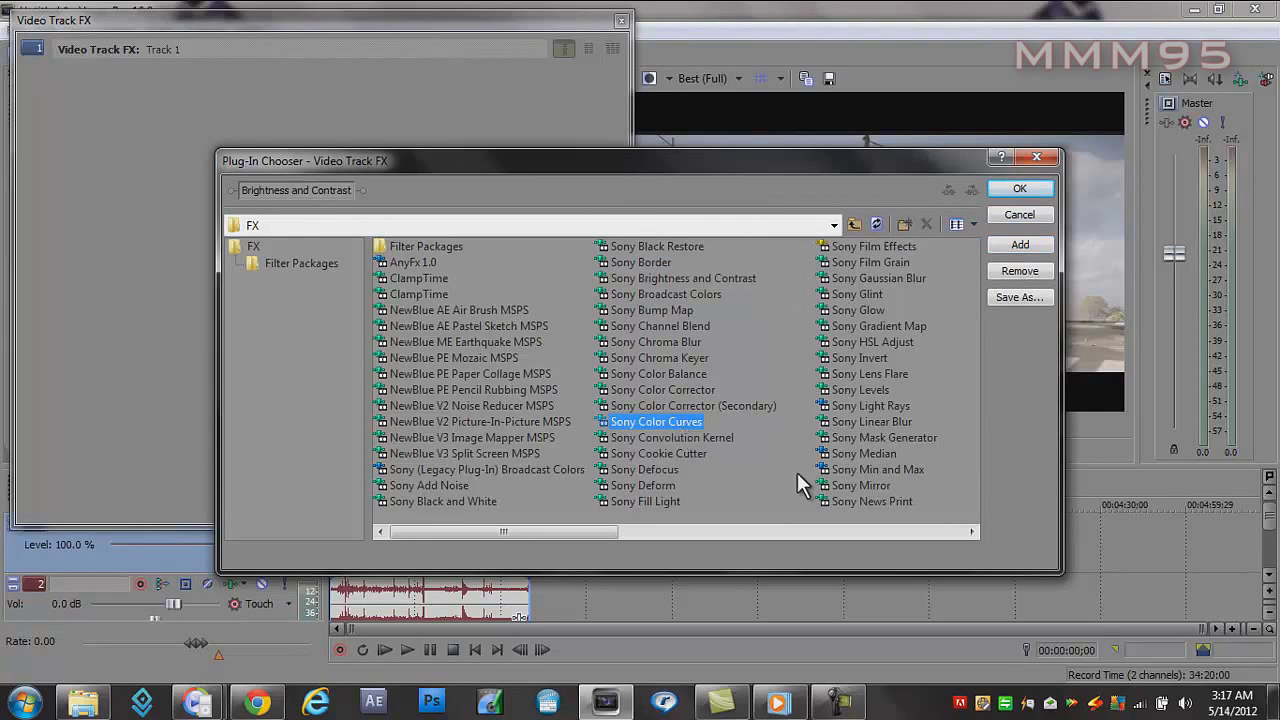
left_click(1002, 258)
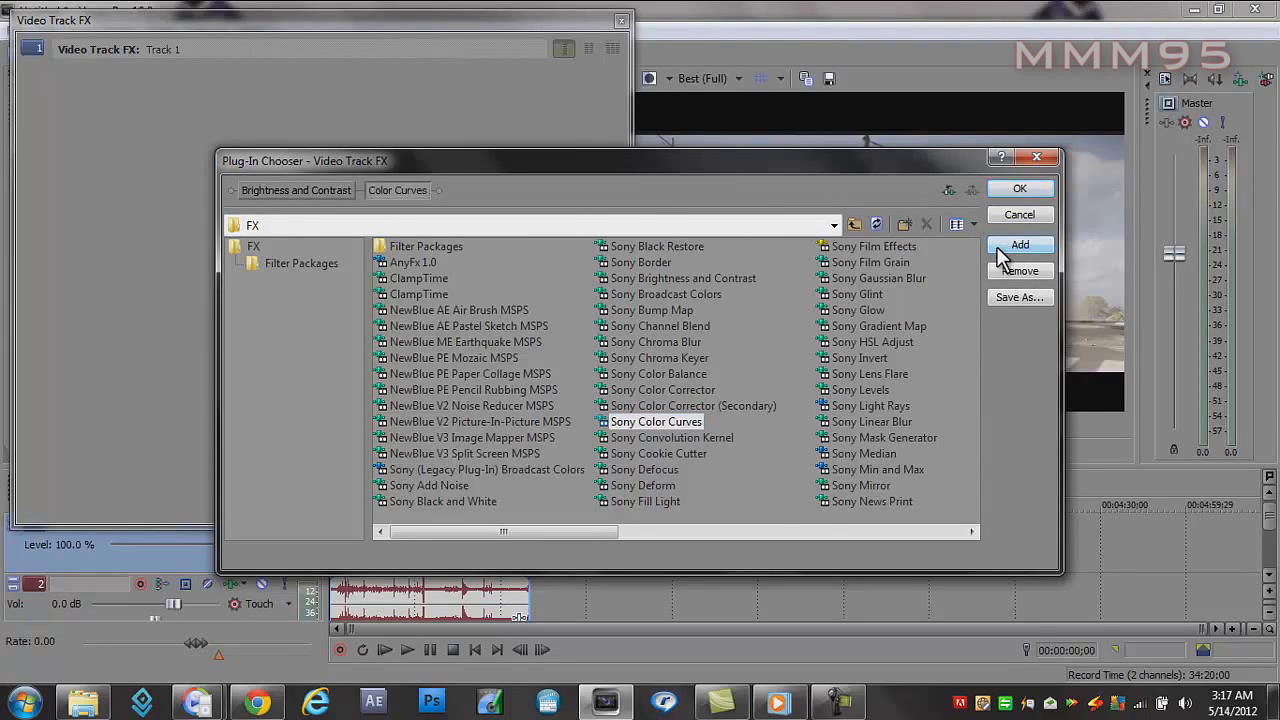
left_click(998, 250)
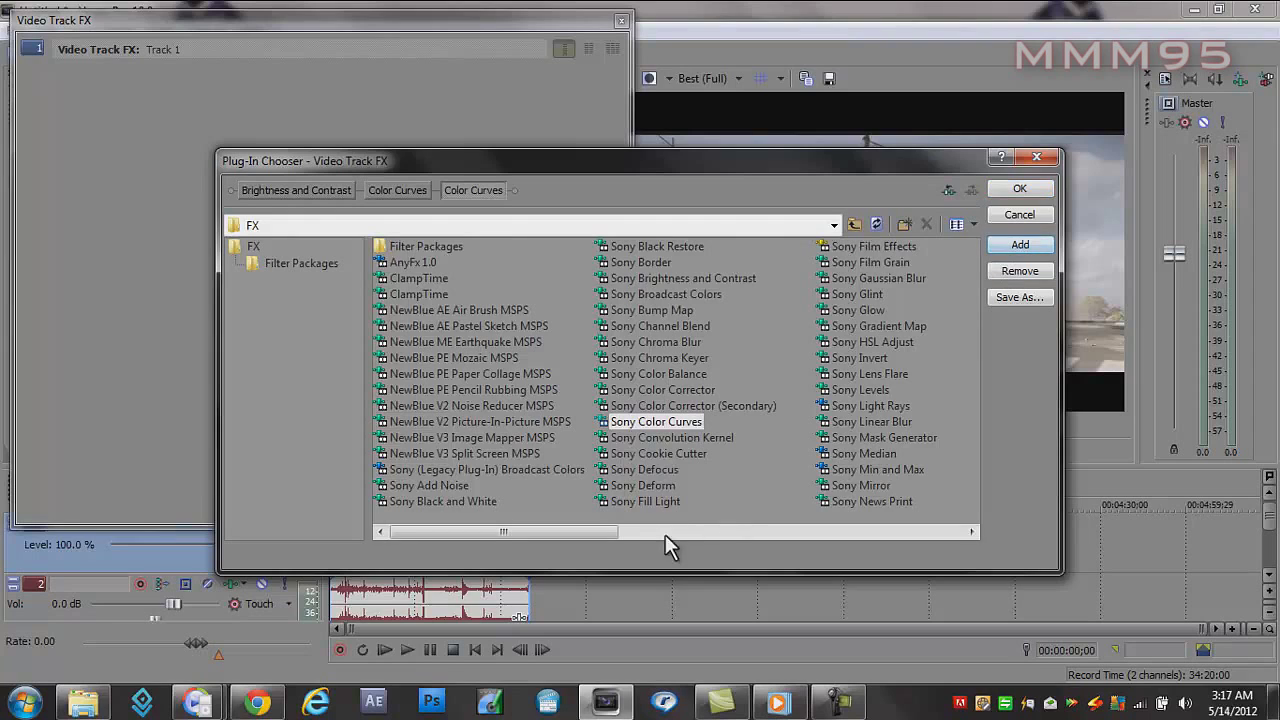
Step: Add Sony Sharpen and Sony Soft Contrast to the end of the chain and apply the chain to the track
left_click_drag(615, 533, 802, 506)
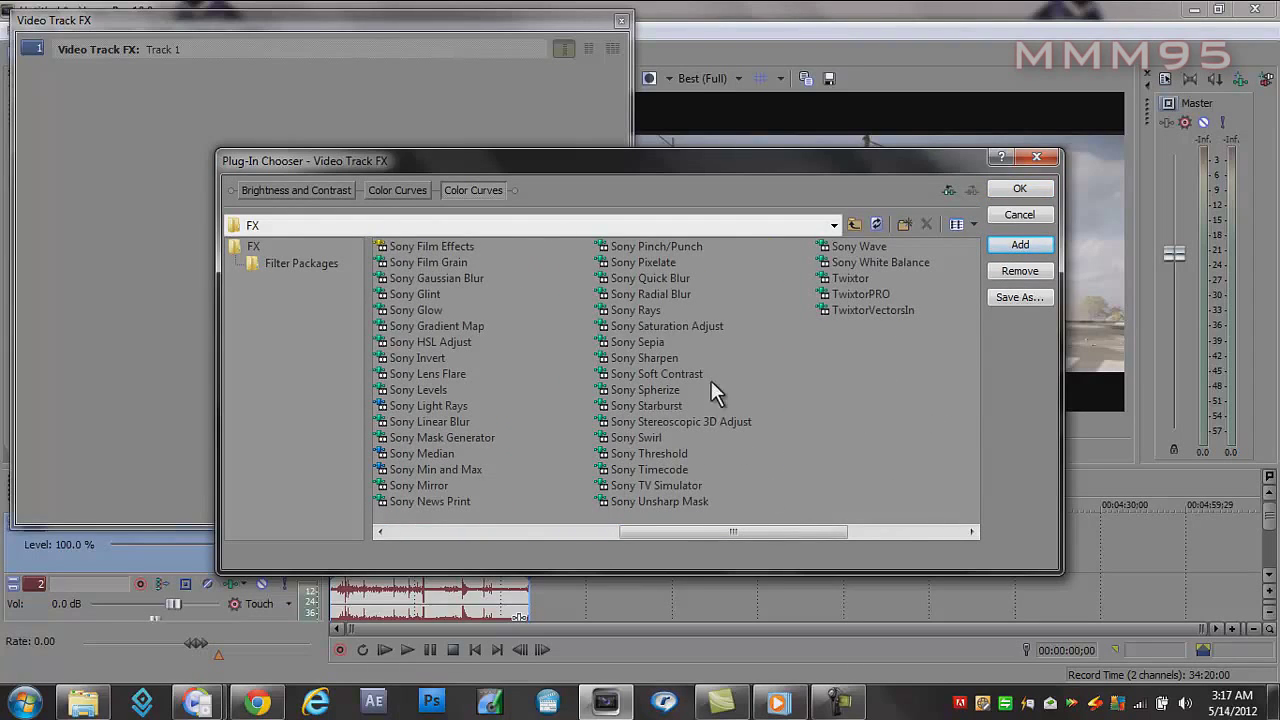
left_click(667, 358)
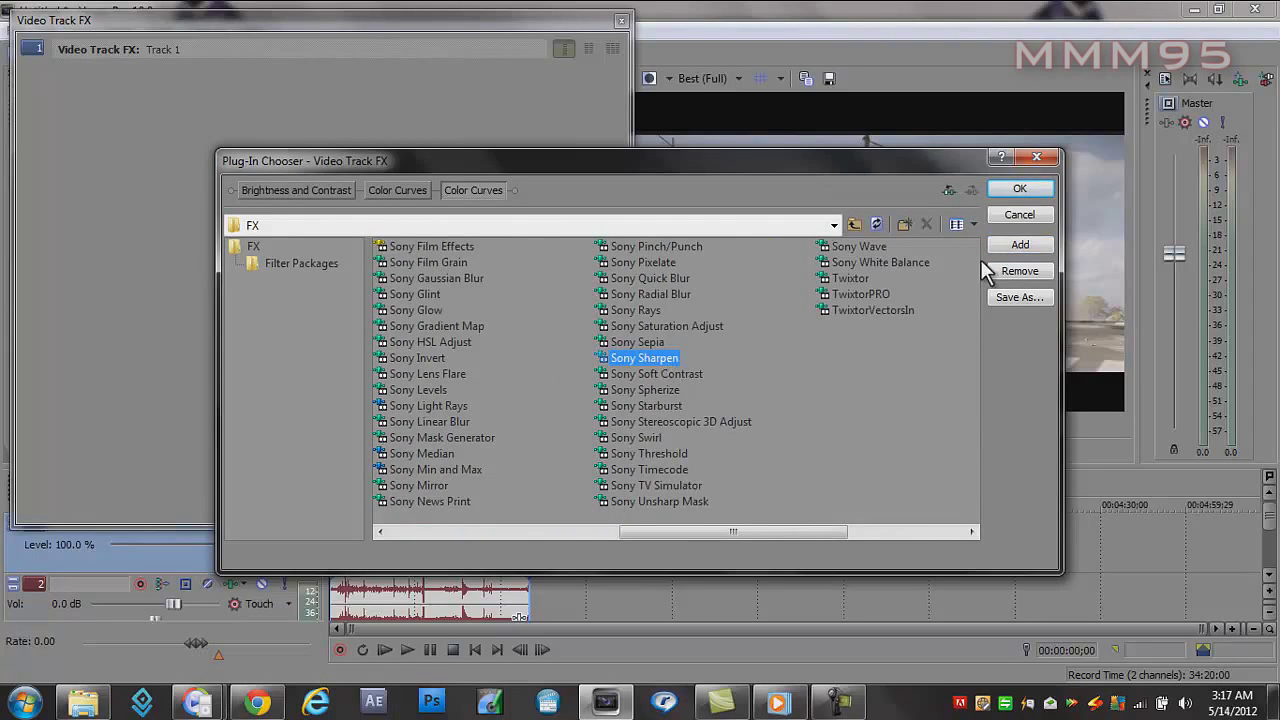
left_click(1015, 246)
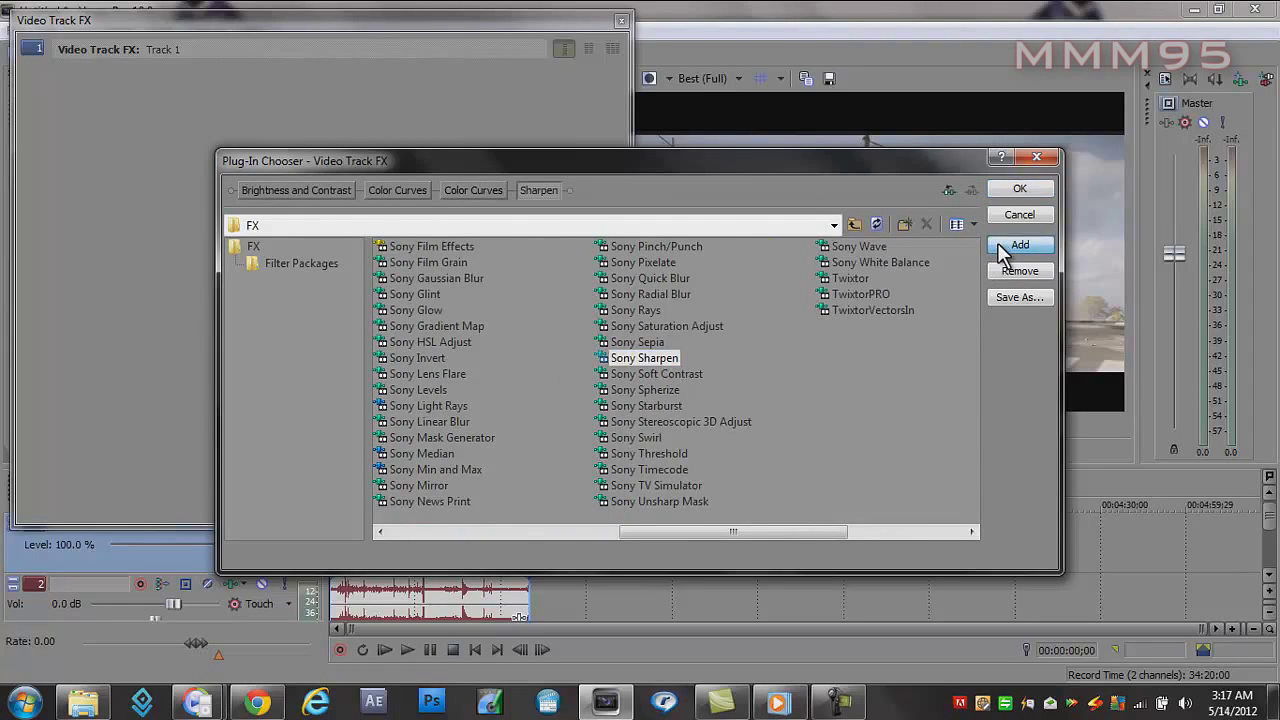
left_click(700, 376)
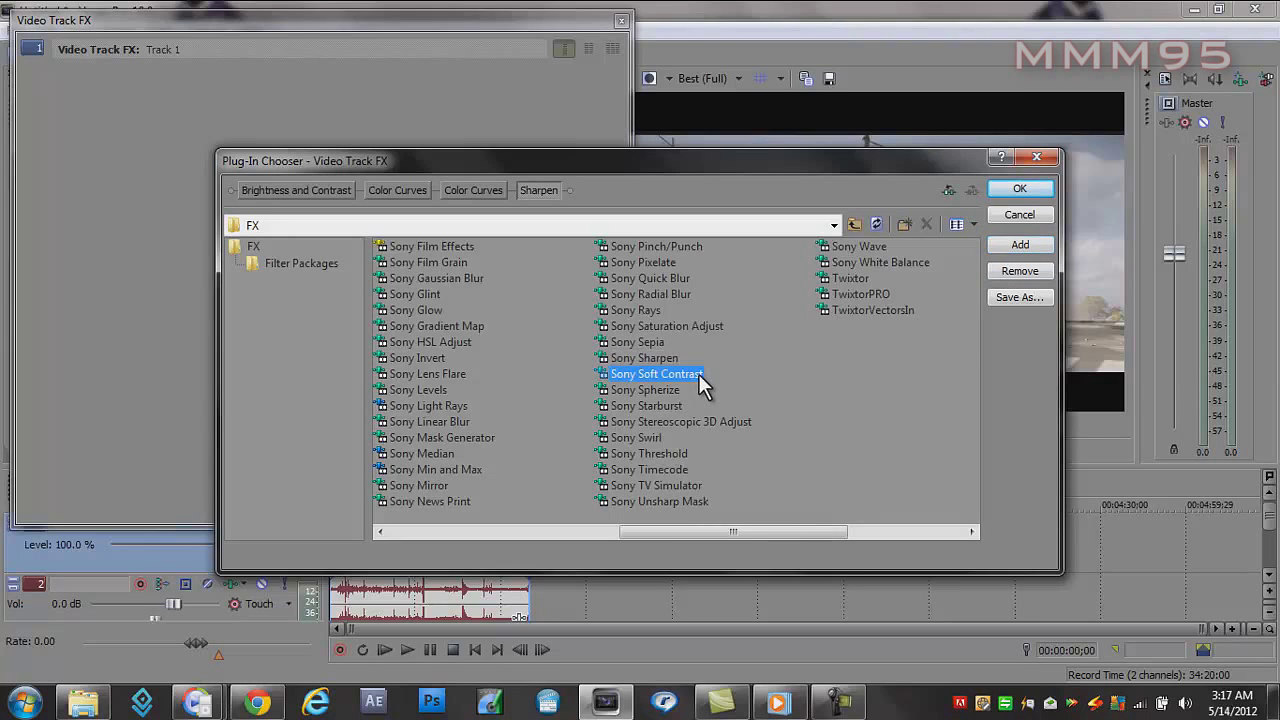
left_click(998, 246)
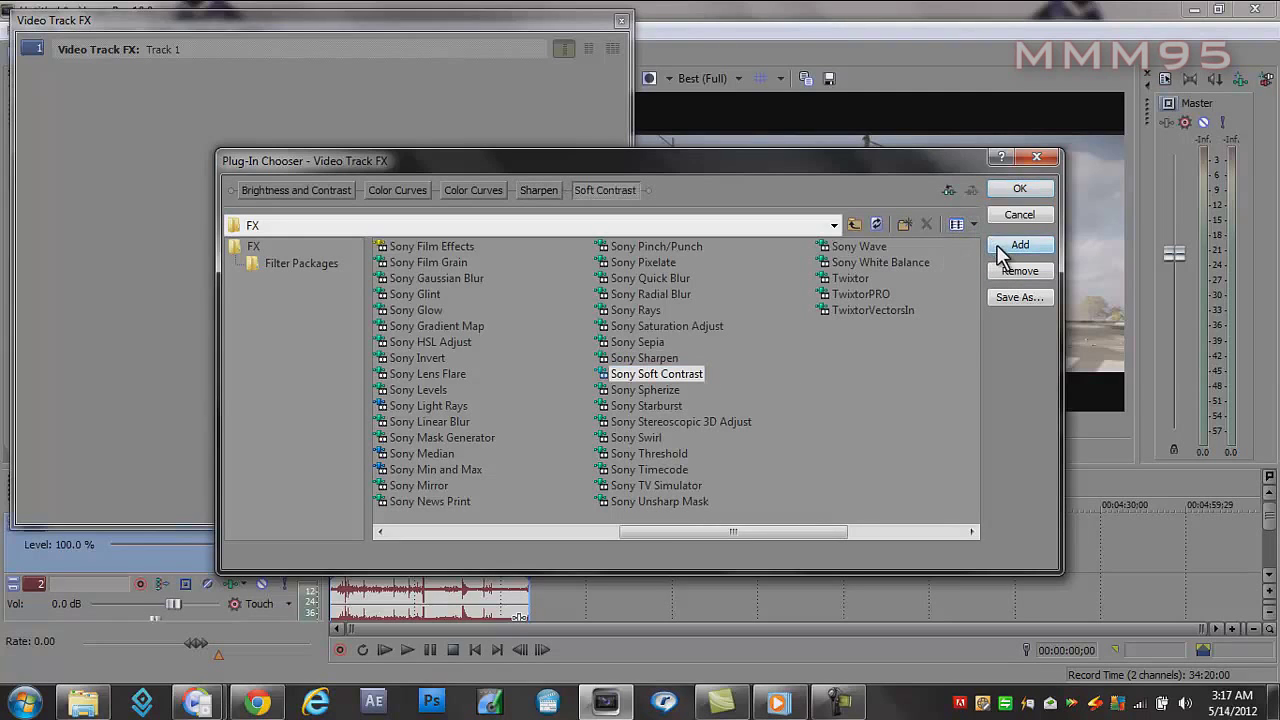
left_click(1016, 190)
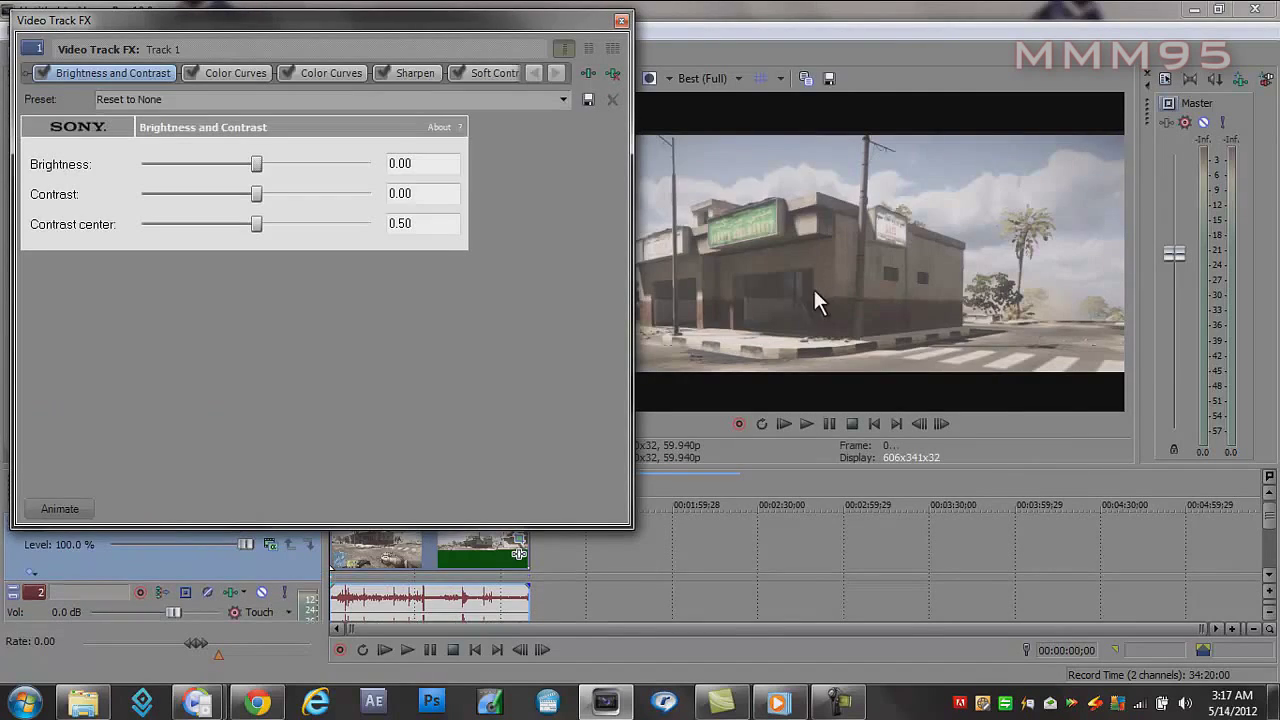
Step: Load the "bbb POOOOL" preset for the Soft Contrast effect with the effect switched off, and switch it back on
left_click(554, 74)
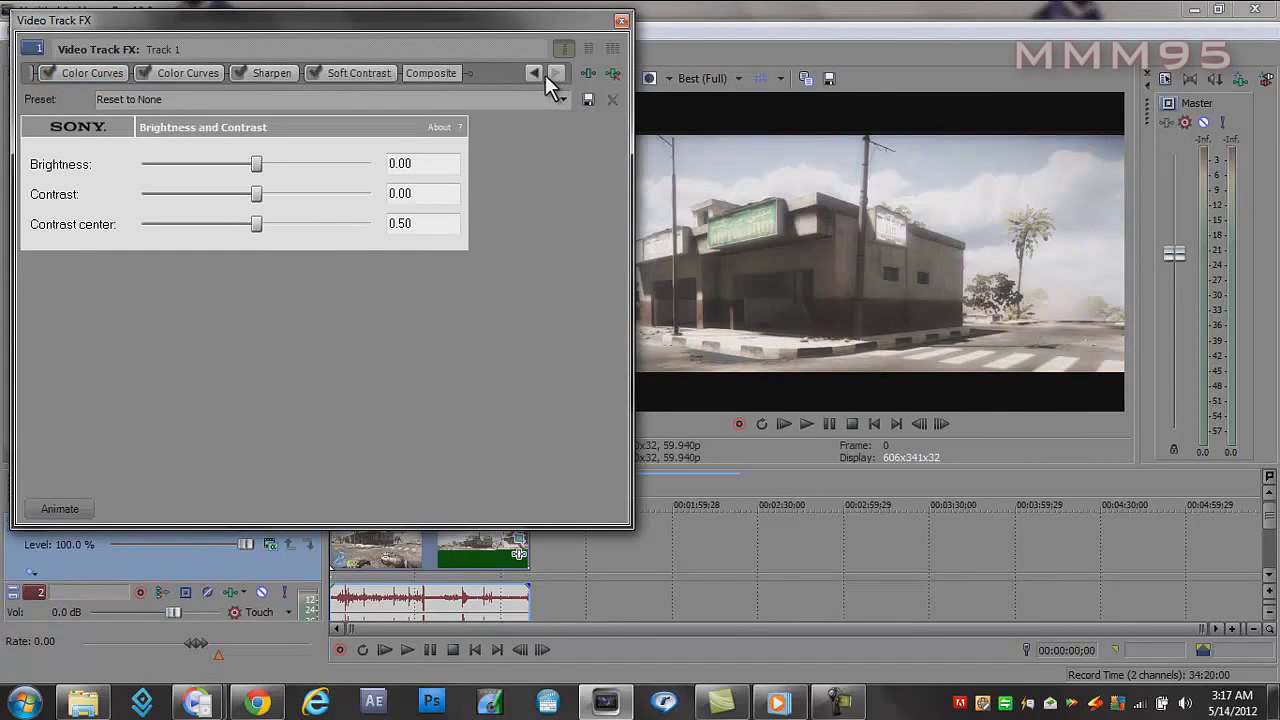
left_click(312, 72)
left_click(337, 73)
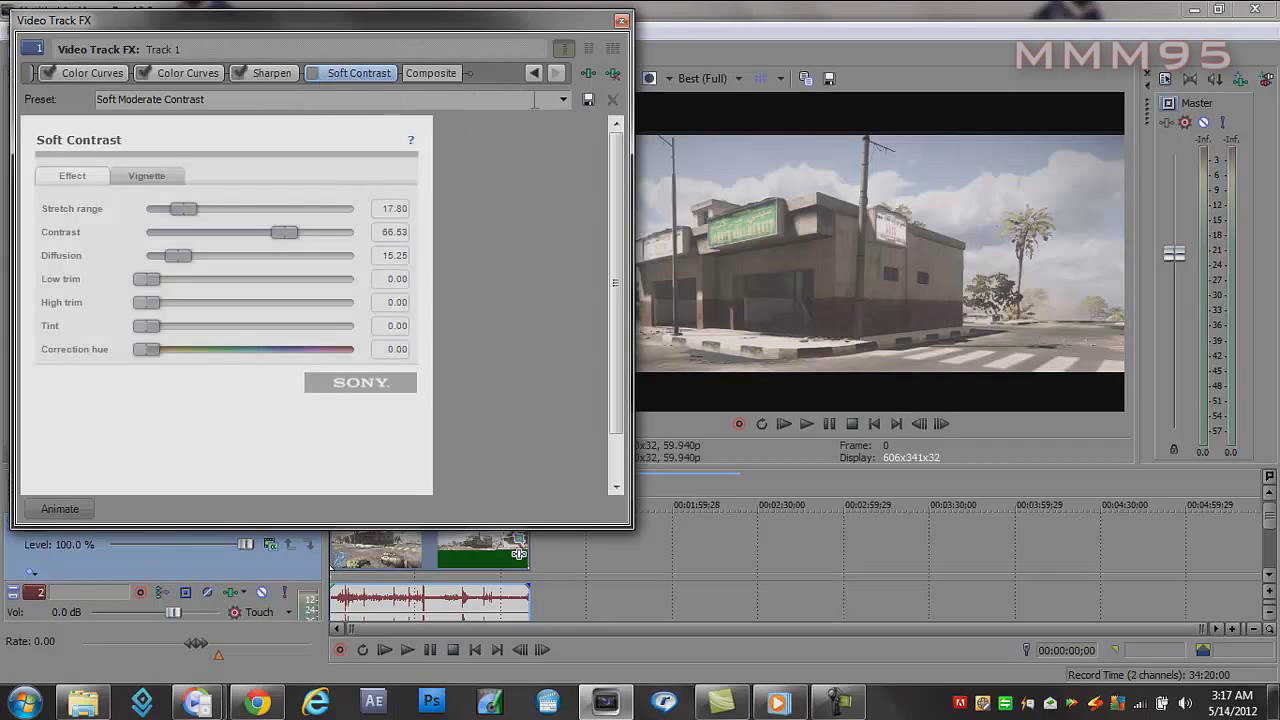
left_click(571, 101)
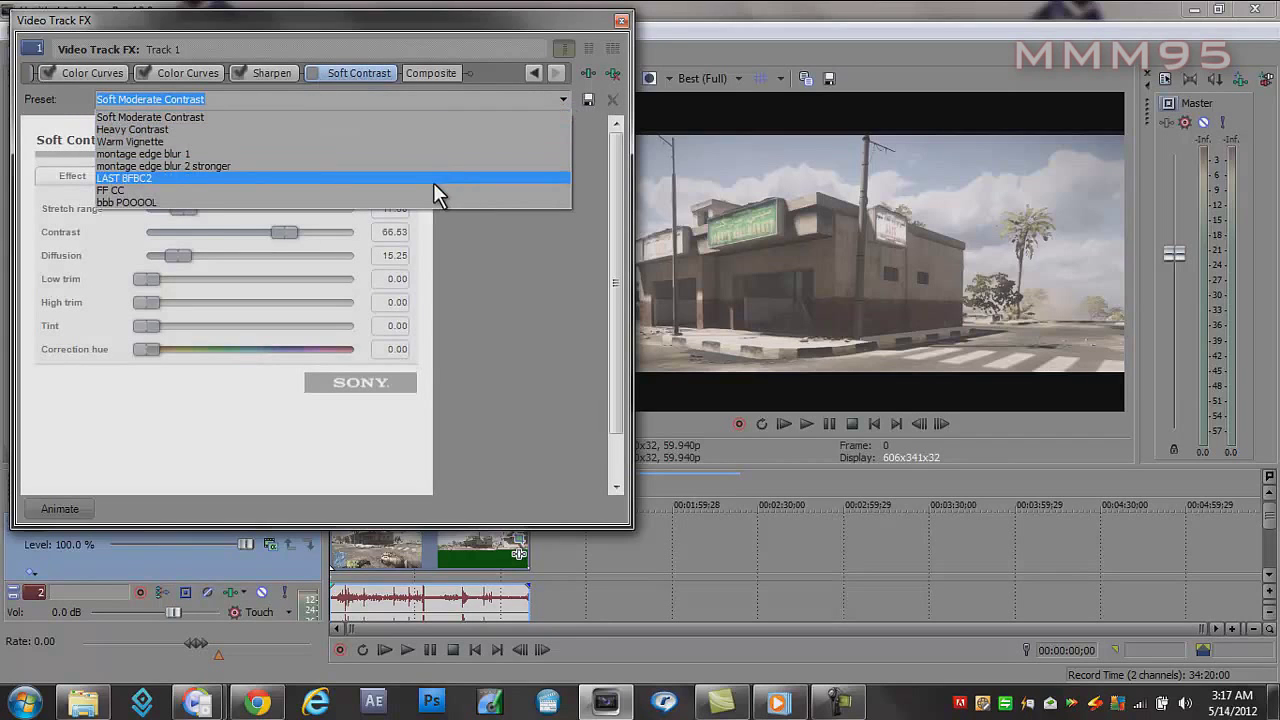
left_click(423, 202)
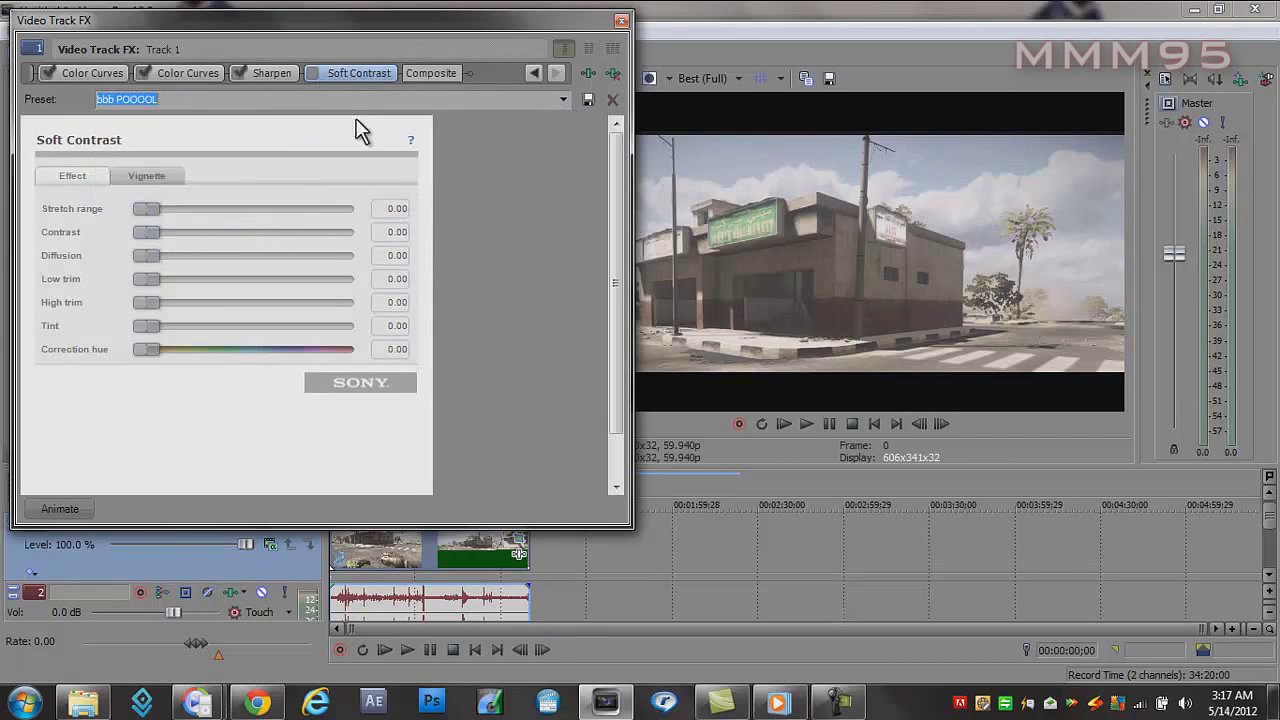
left_click(312, 72)
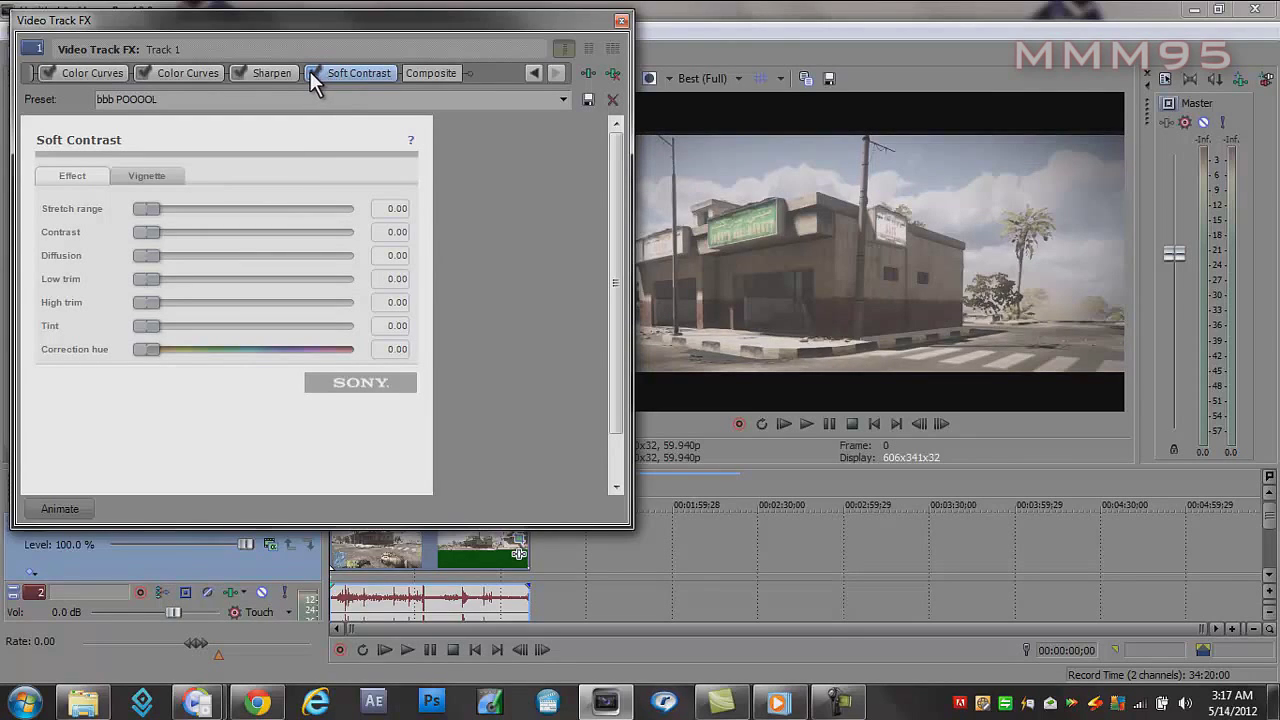
Step: Apply the Light preset to the Sharpen effect
left_click(253, 74)
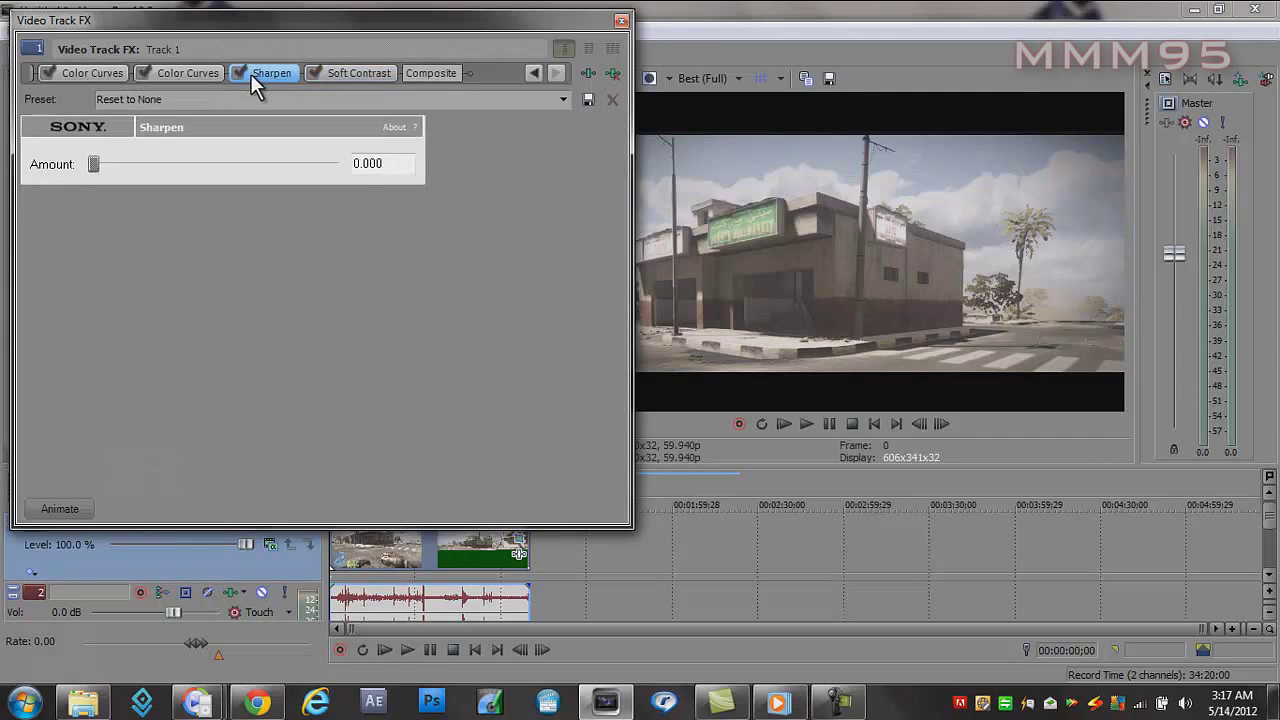
left_click(562, 101)
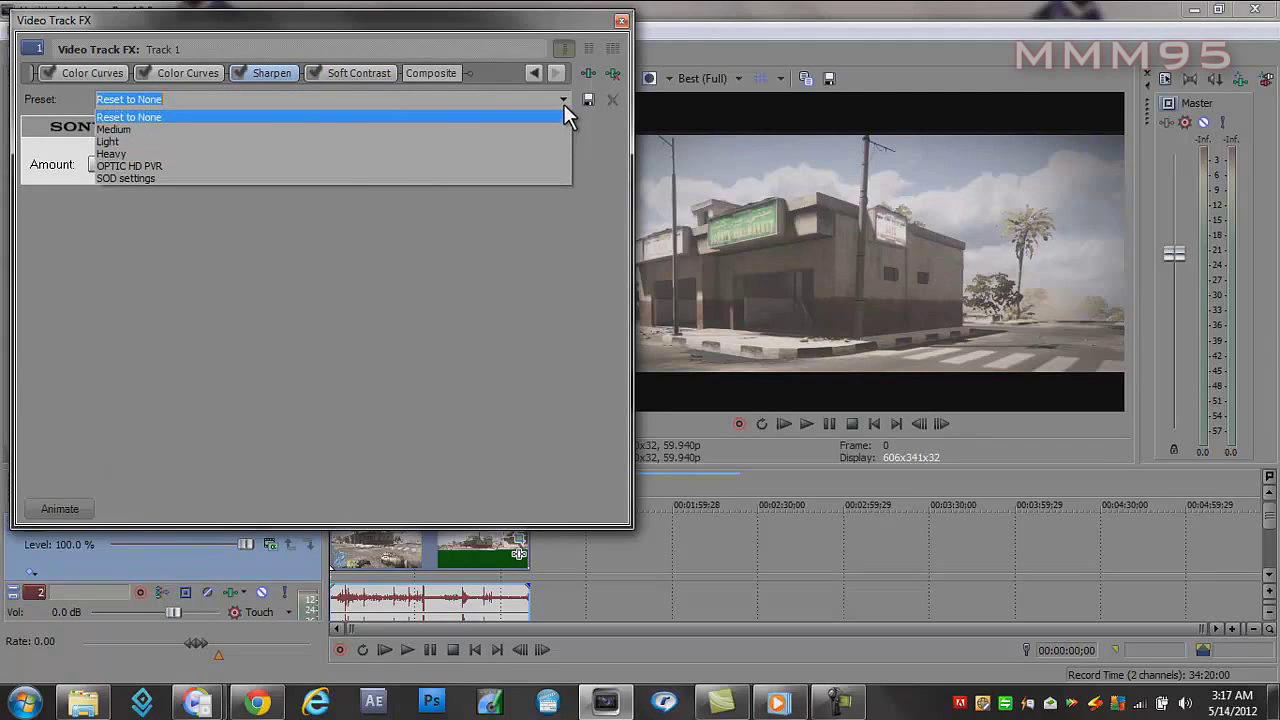
left_click(140, 141)
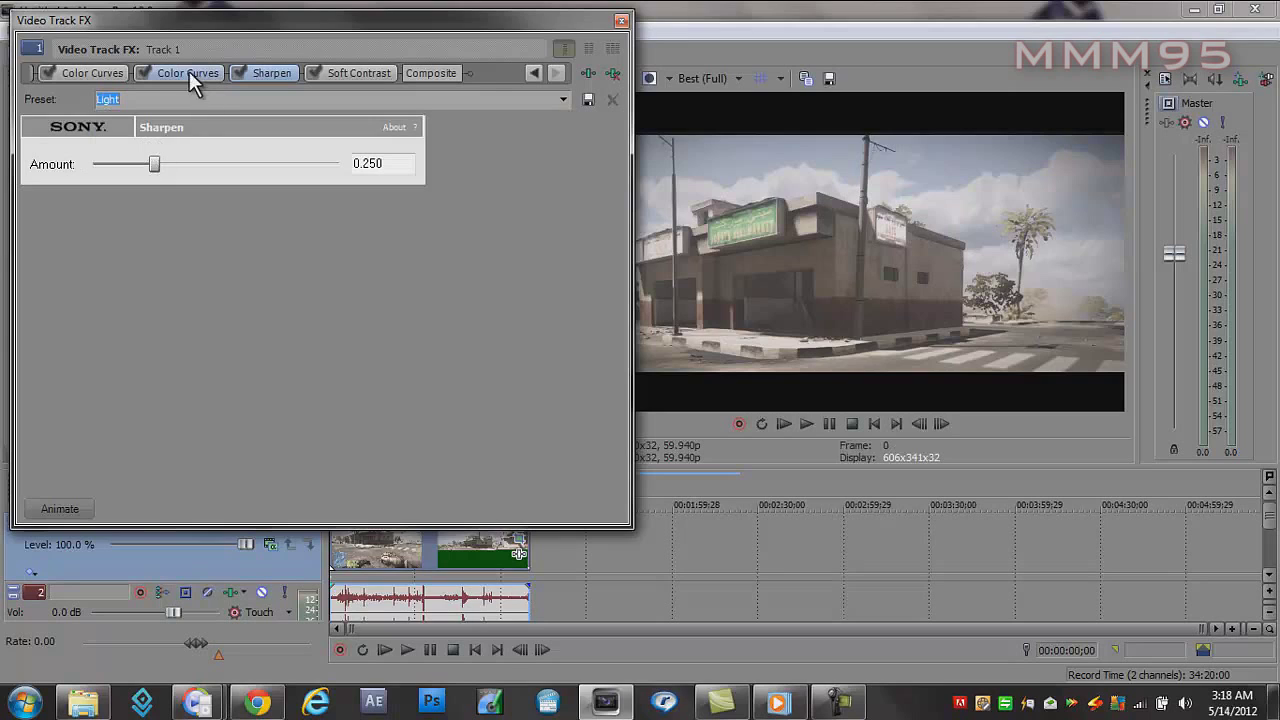
Step: Apply the "FF CC 2" preset to the Brightness and Contrast effect in video track 1's chain
left_click(534, 74)
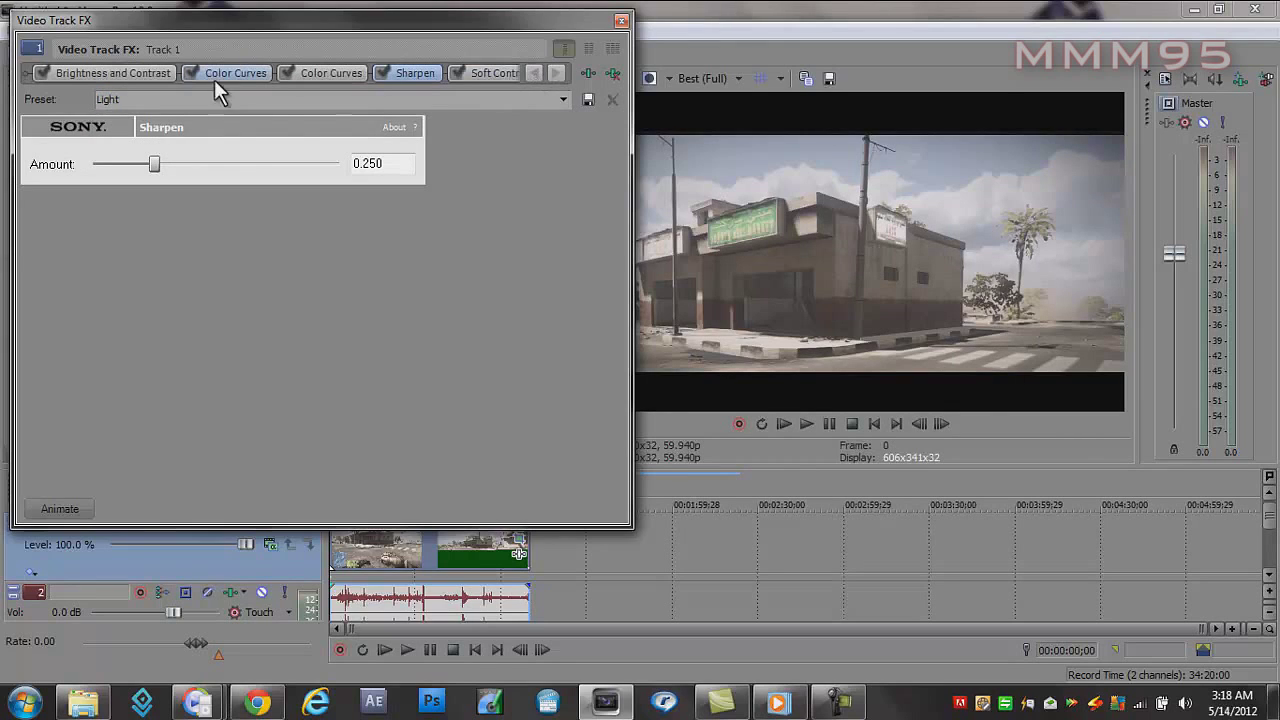
left_click(88, 72)
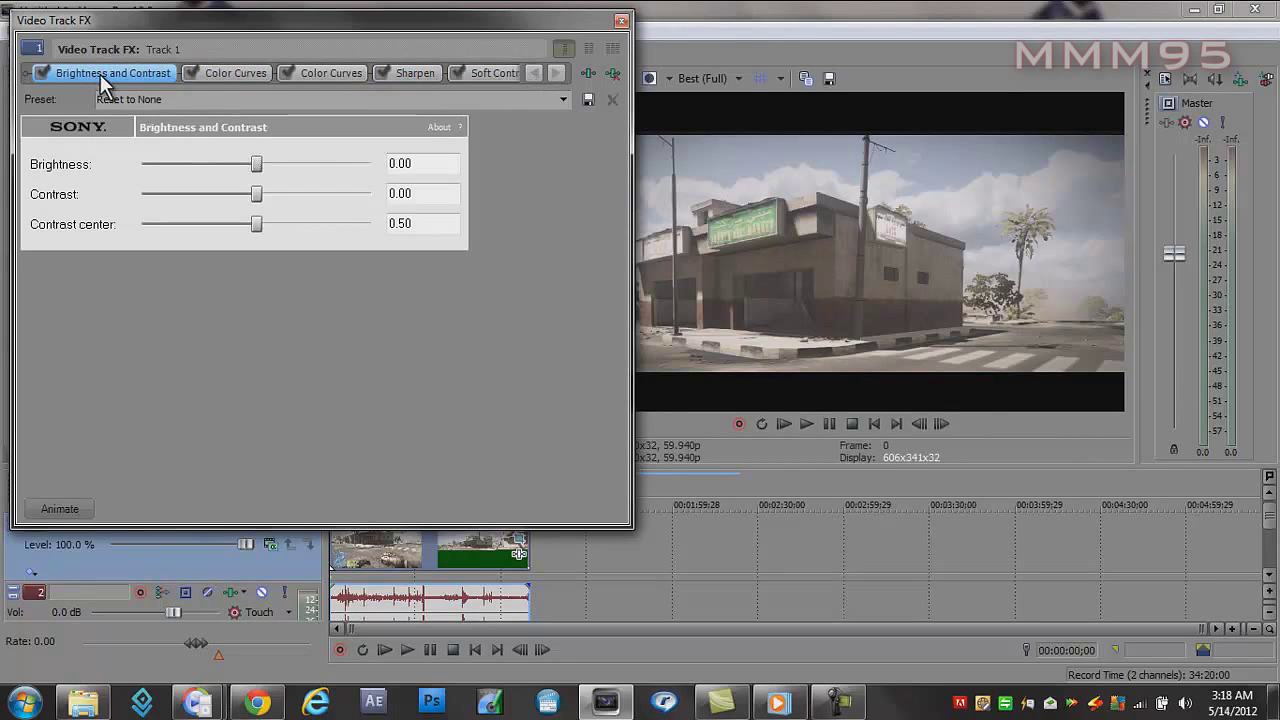
left_click(564, 99)
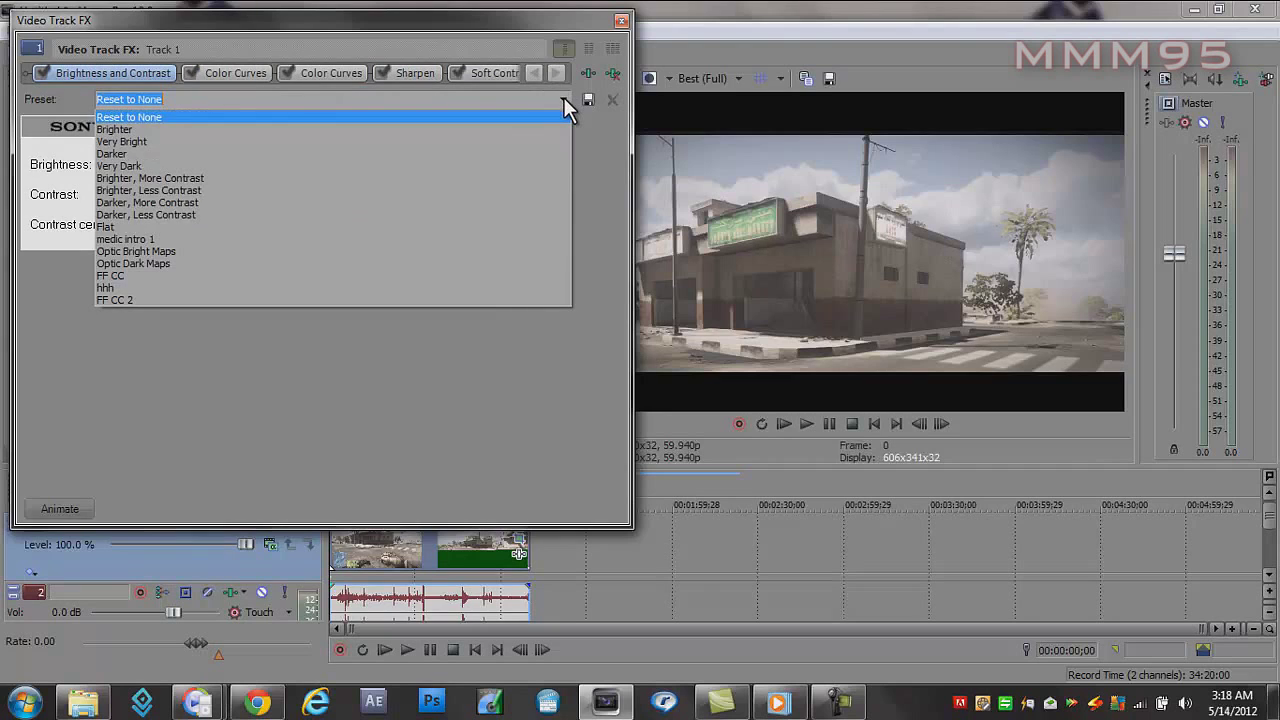
left_click(461, 298)
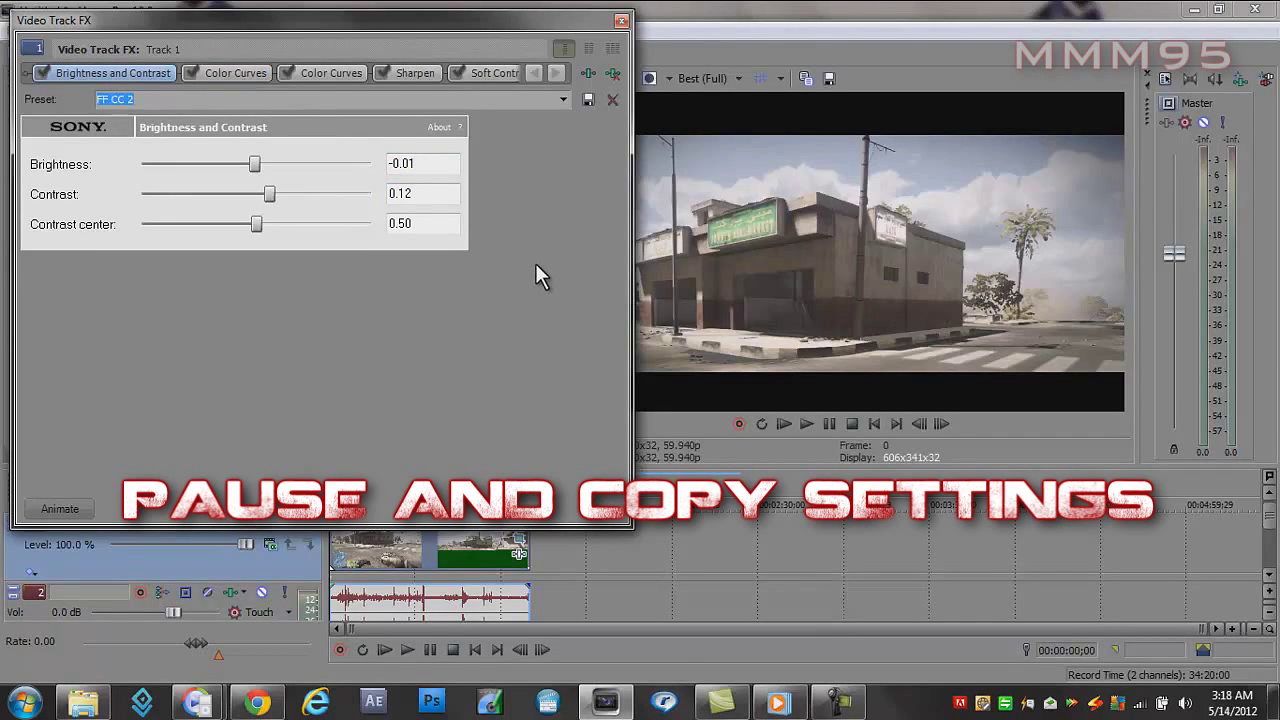
Step: Apply the "Bright Cinematic 1" preset to the first Color Curves effect in the chain
left_click(238, 72)
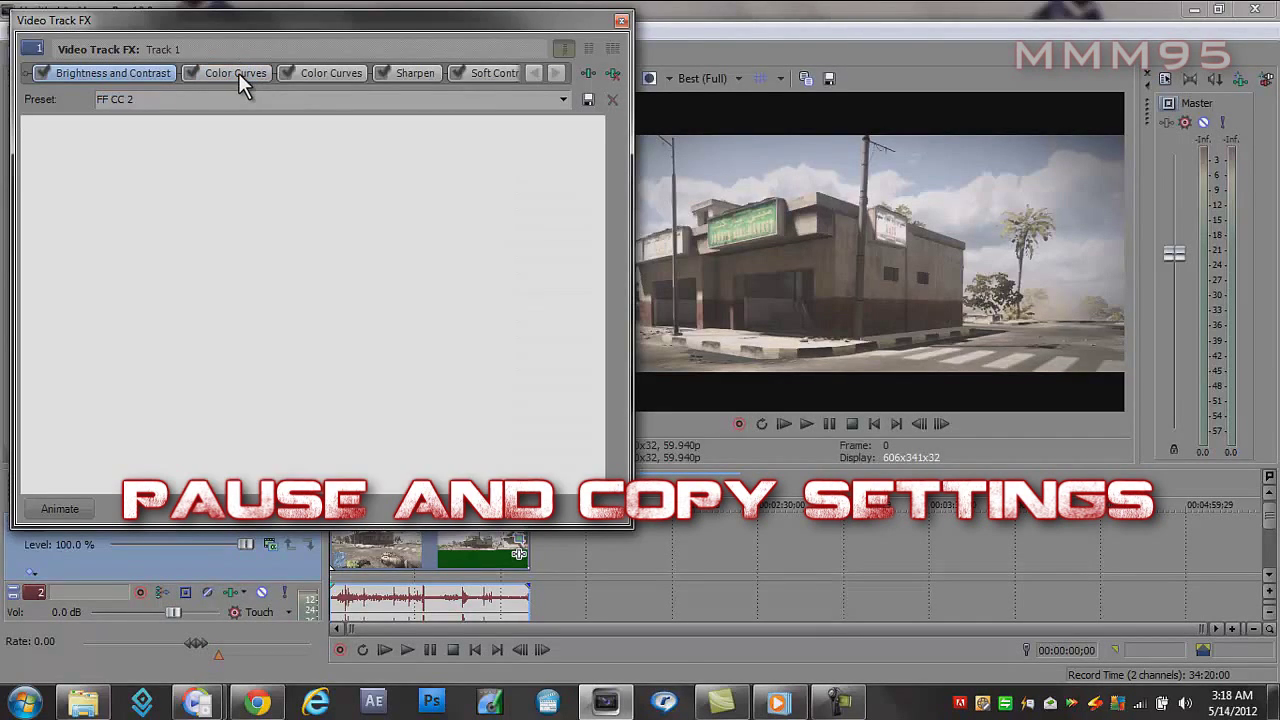
left_click(563, 102)
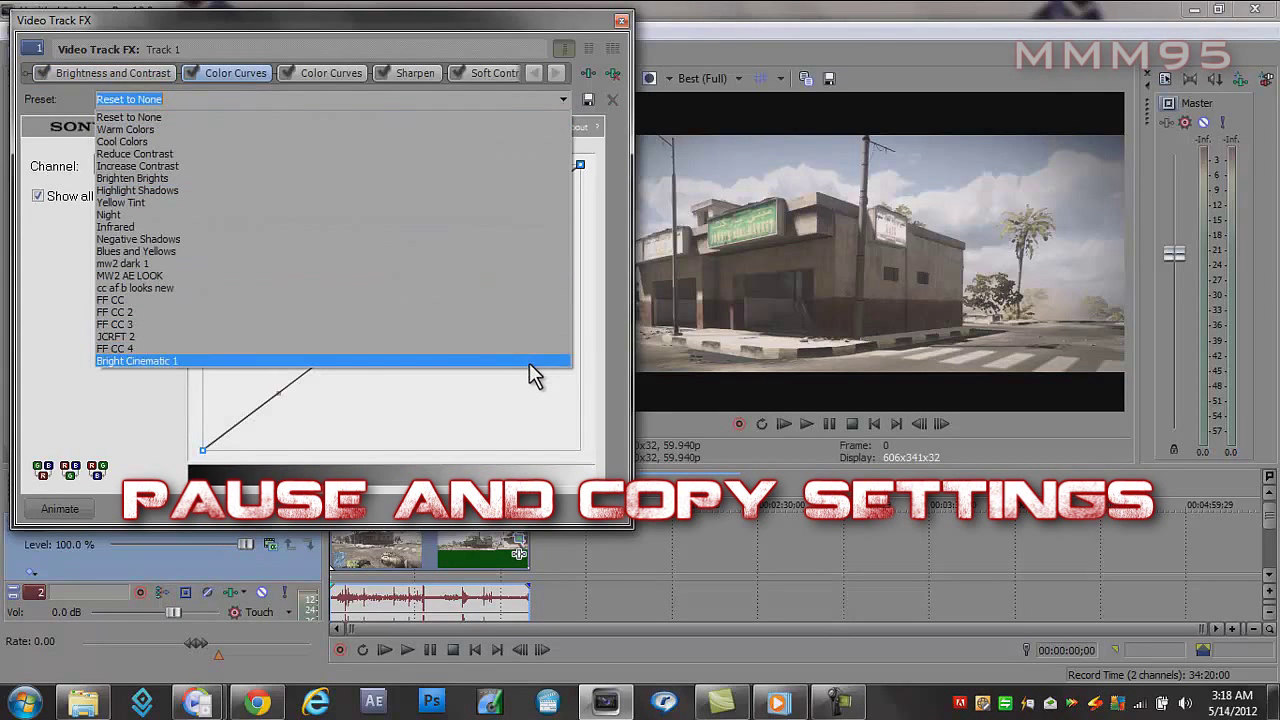
left_click(529, 361)
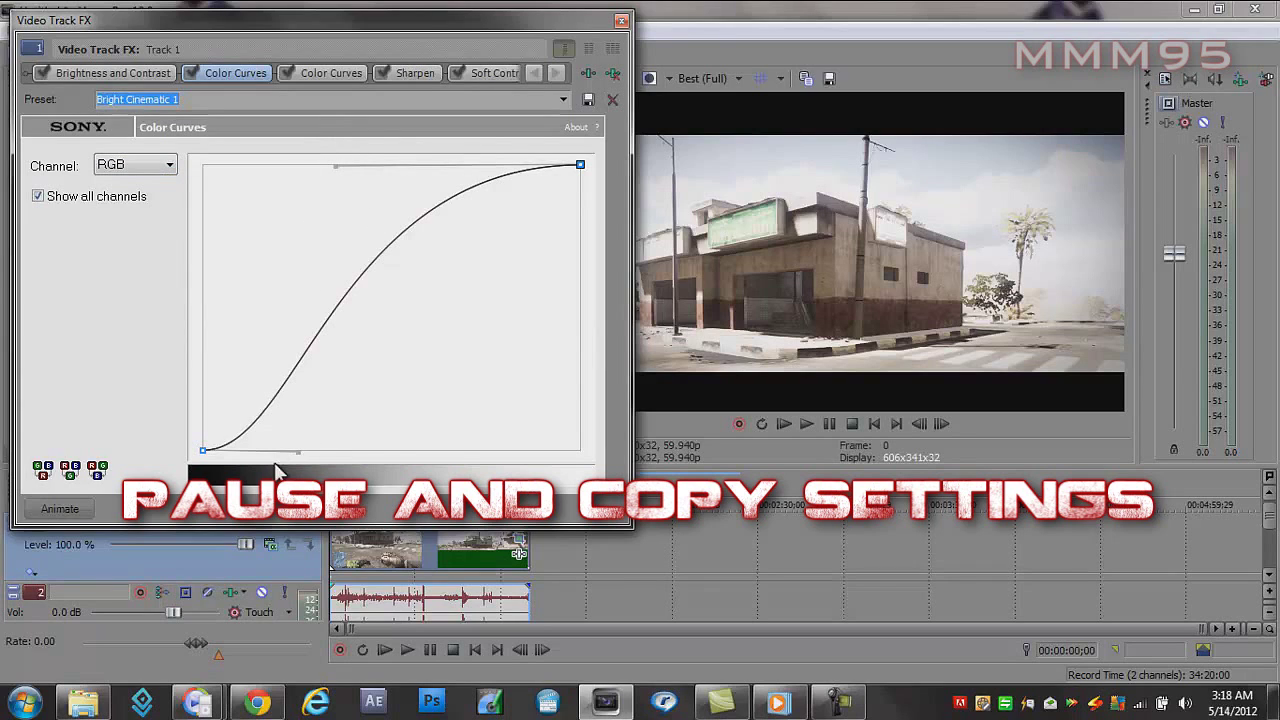
Step: Apply the "FF CC 4" preset to the second Color Curves effect in the chain
left_click(320, 73)
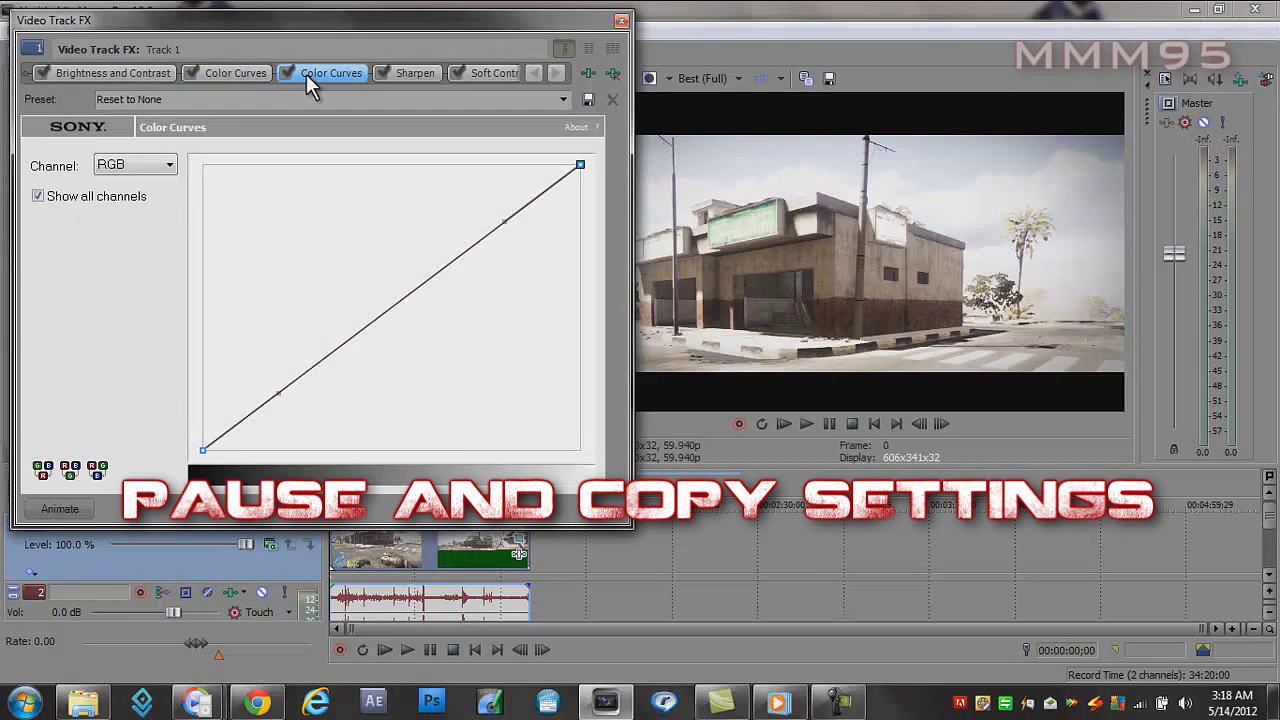
left_click(563, 99)
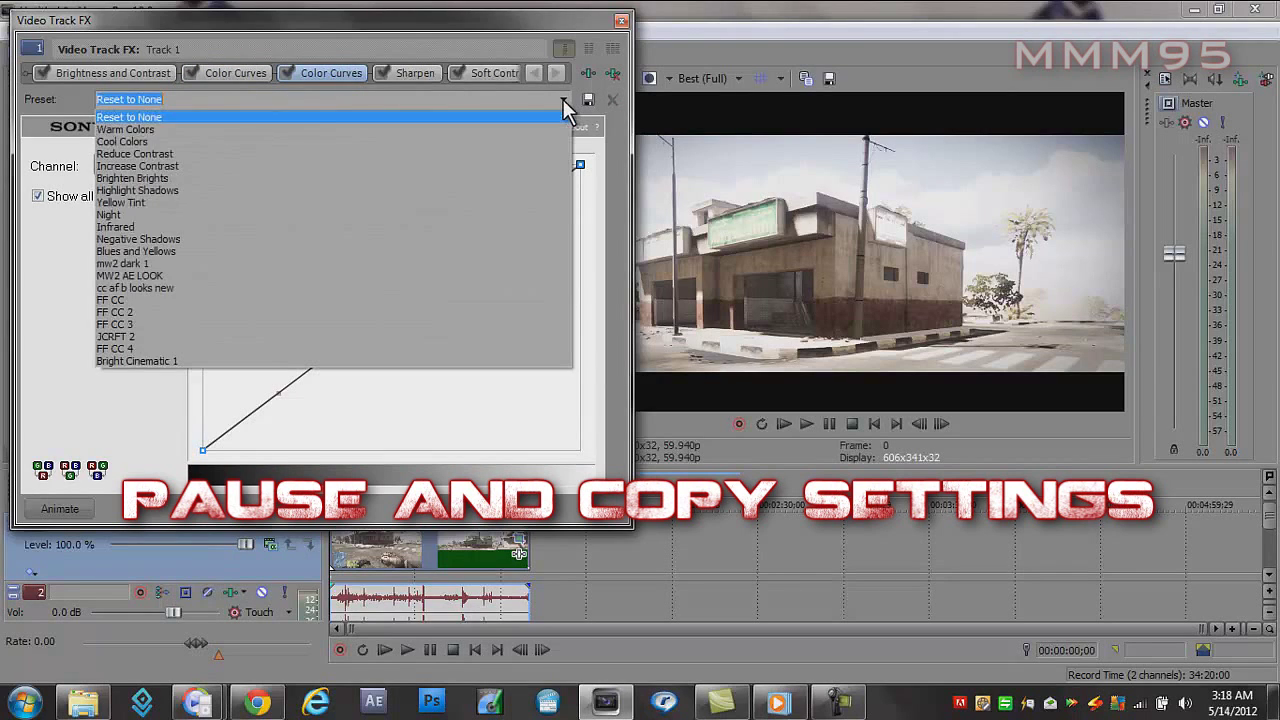
left_click(490, 350)
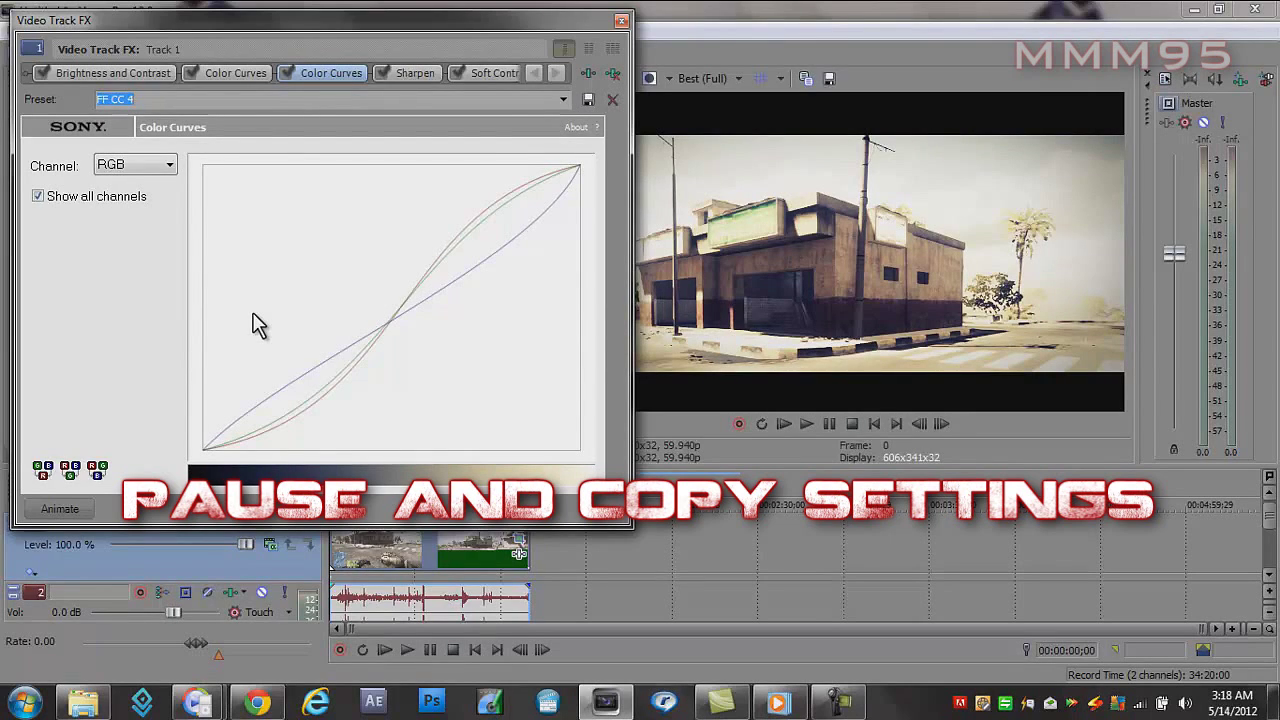
Step: Examine the second Color Curves effect's red, green and blue curves one by one and return to the RGB channel
left_click(171, 168)
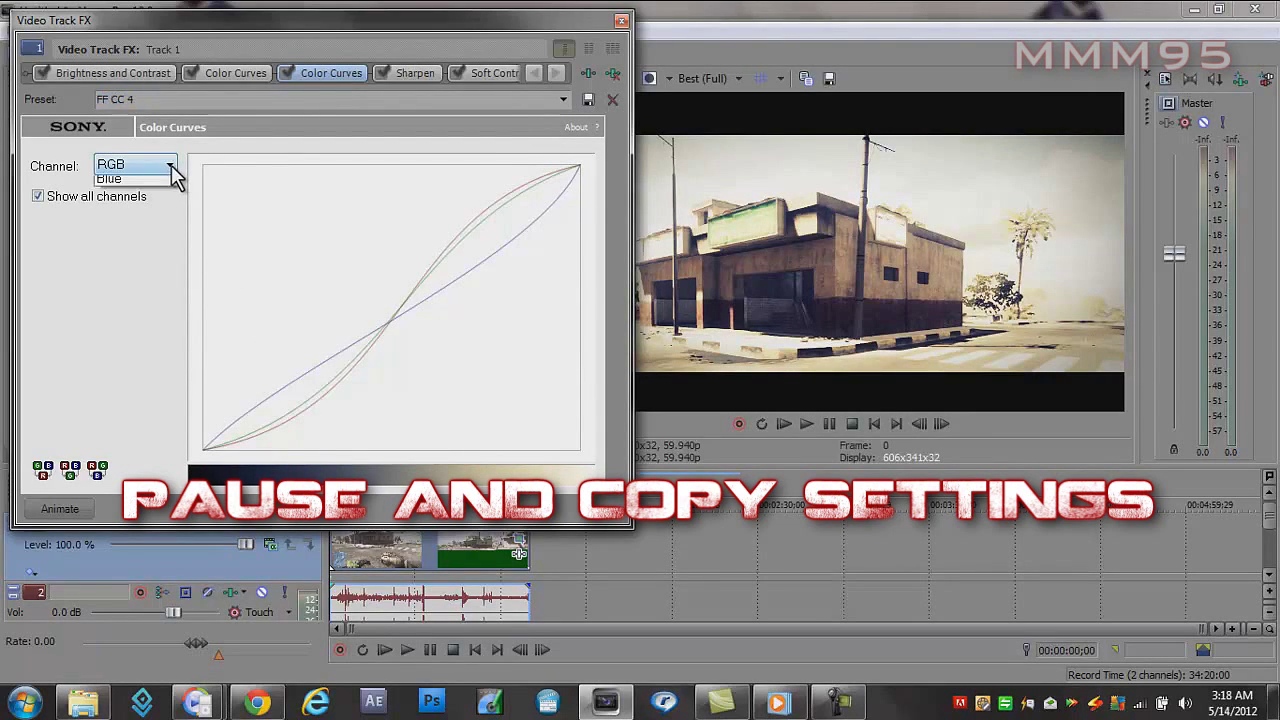
left_click(170, 199)
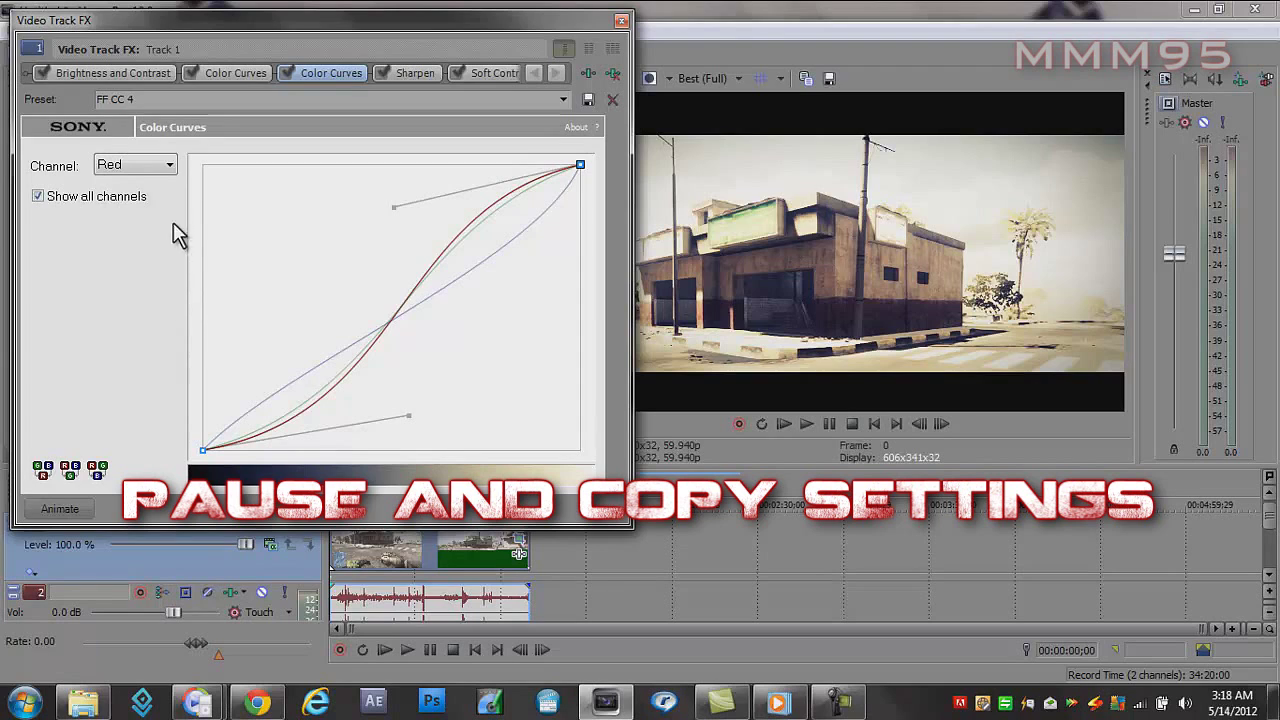
left_click(163, 171)
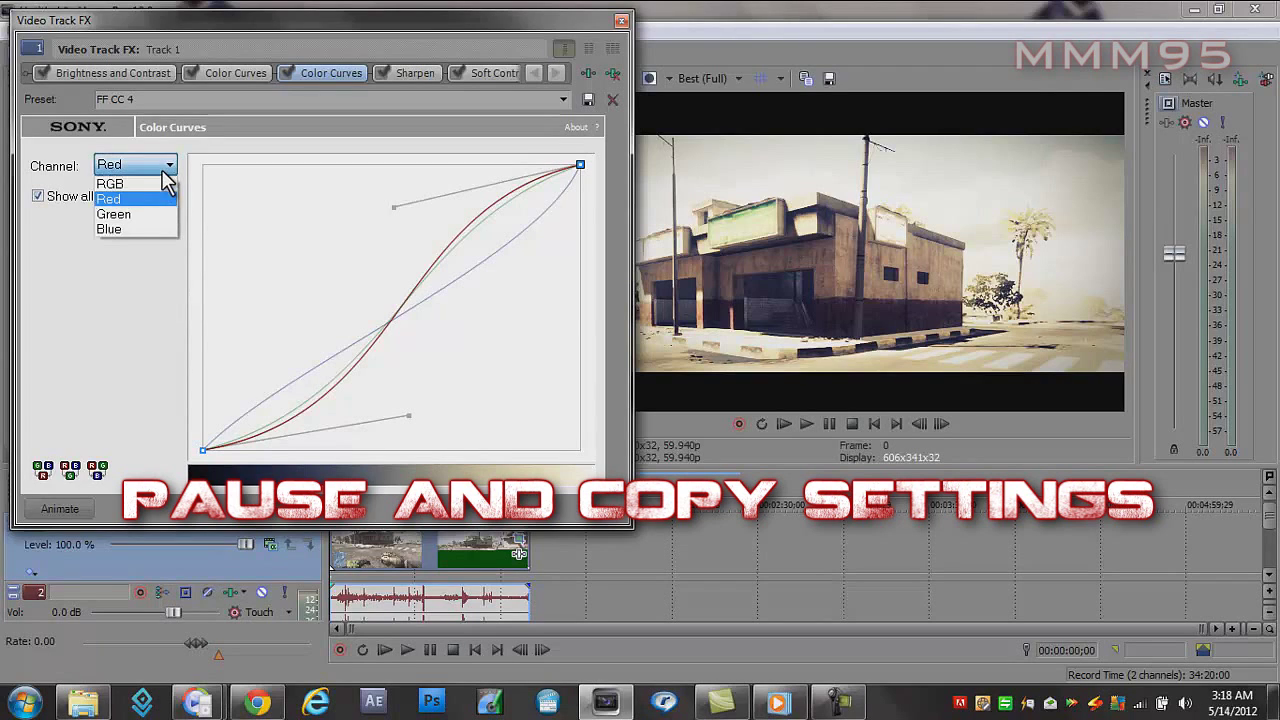
left_click(157, 216)
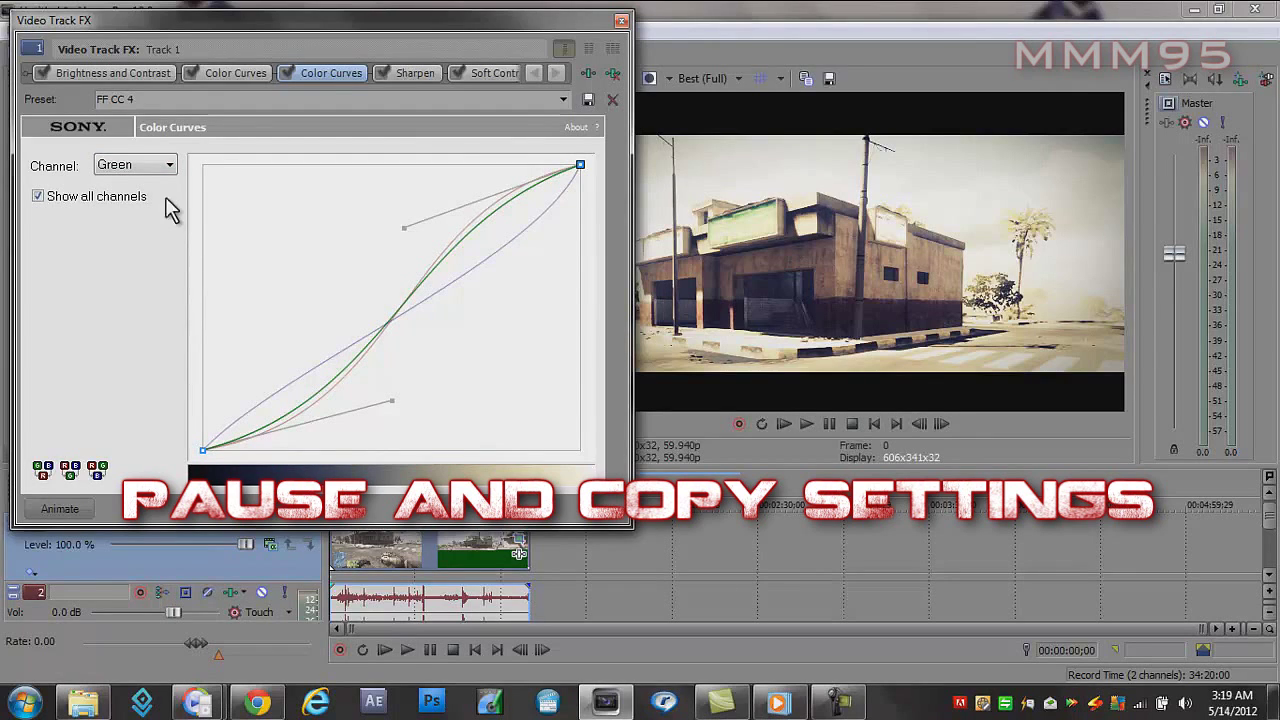
left_click(167, 167)
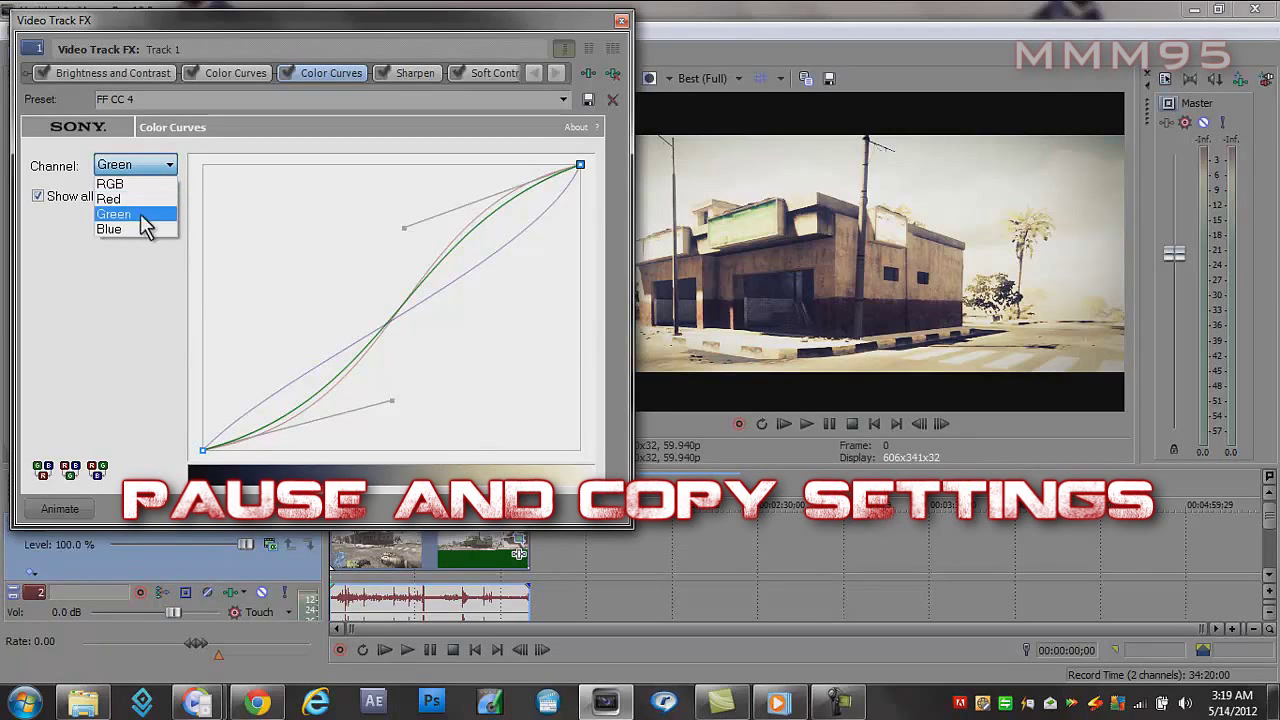
left_click(132, 231)
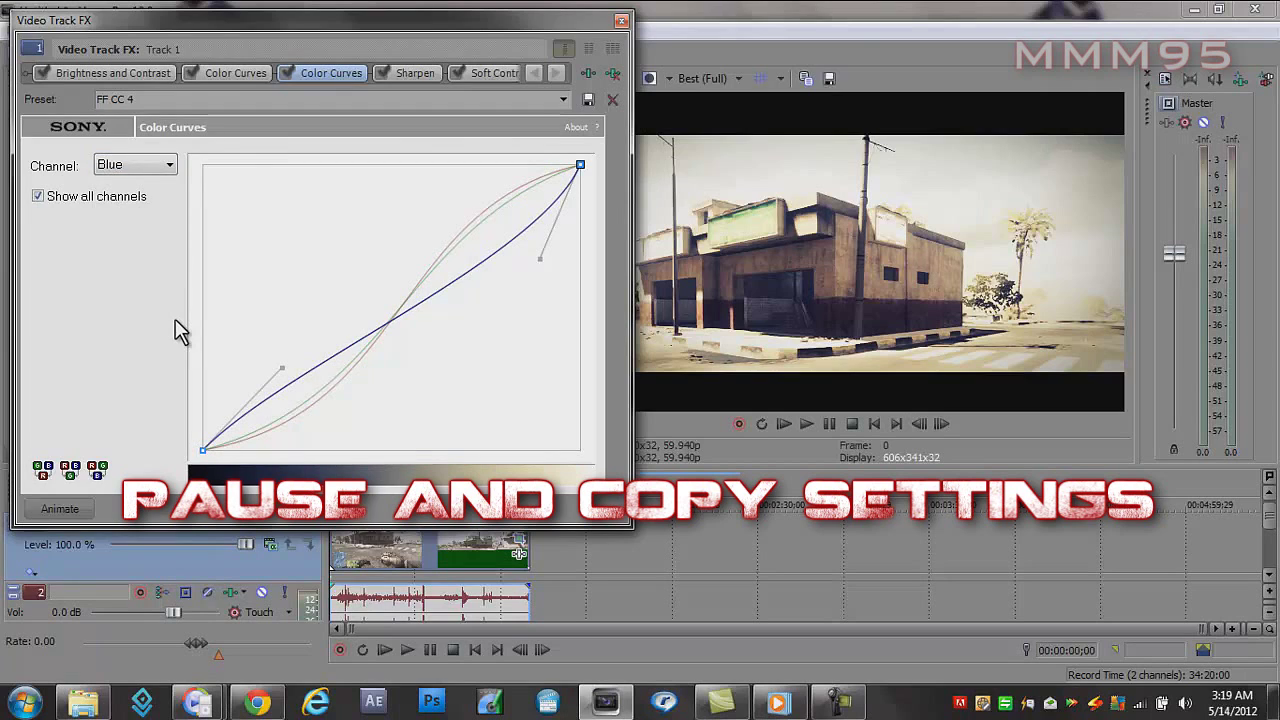
left_click(173, 176)
left_click(172, 184)
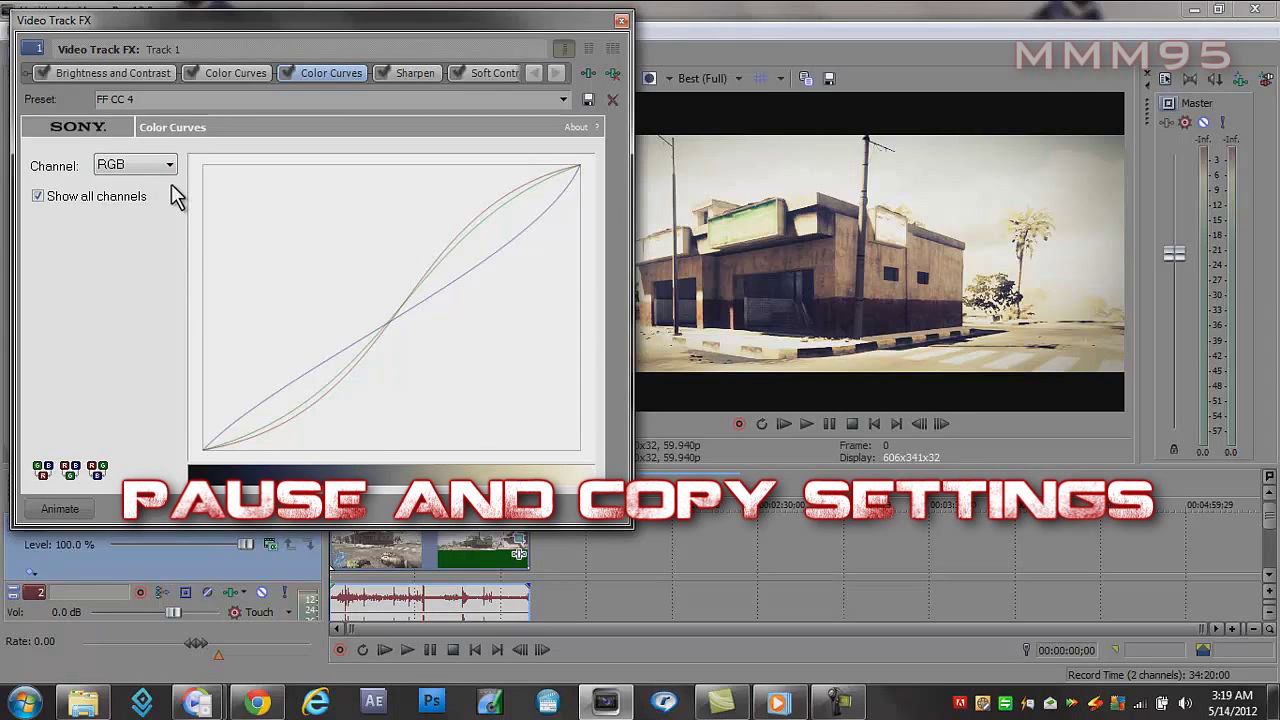
Step: Review the Sharpen amount and each Soft Contrast effect value from Stretch range to Correction hue
left_click(418, 74)
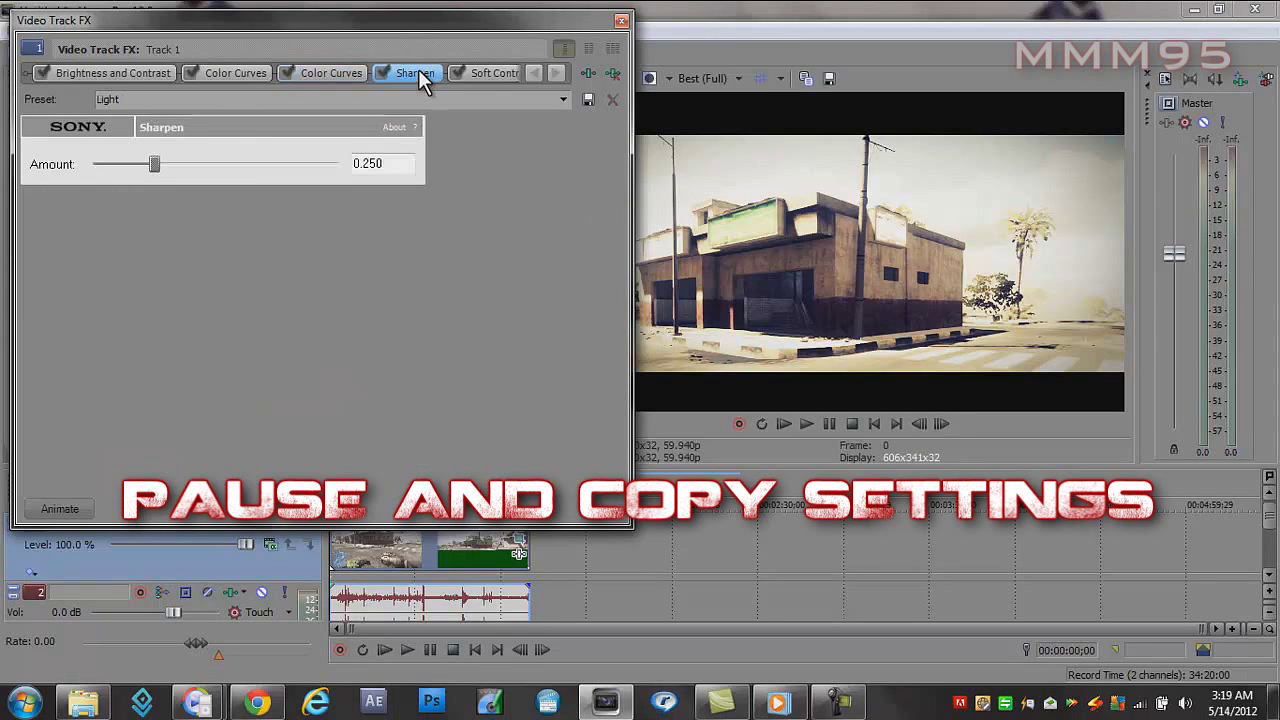
double_click(399, 164)
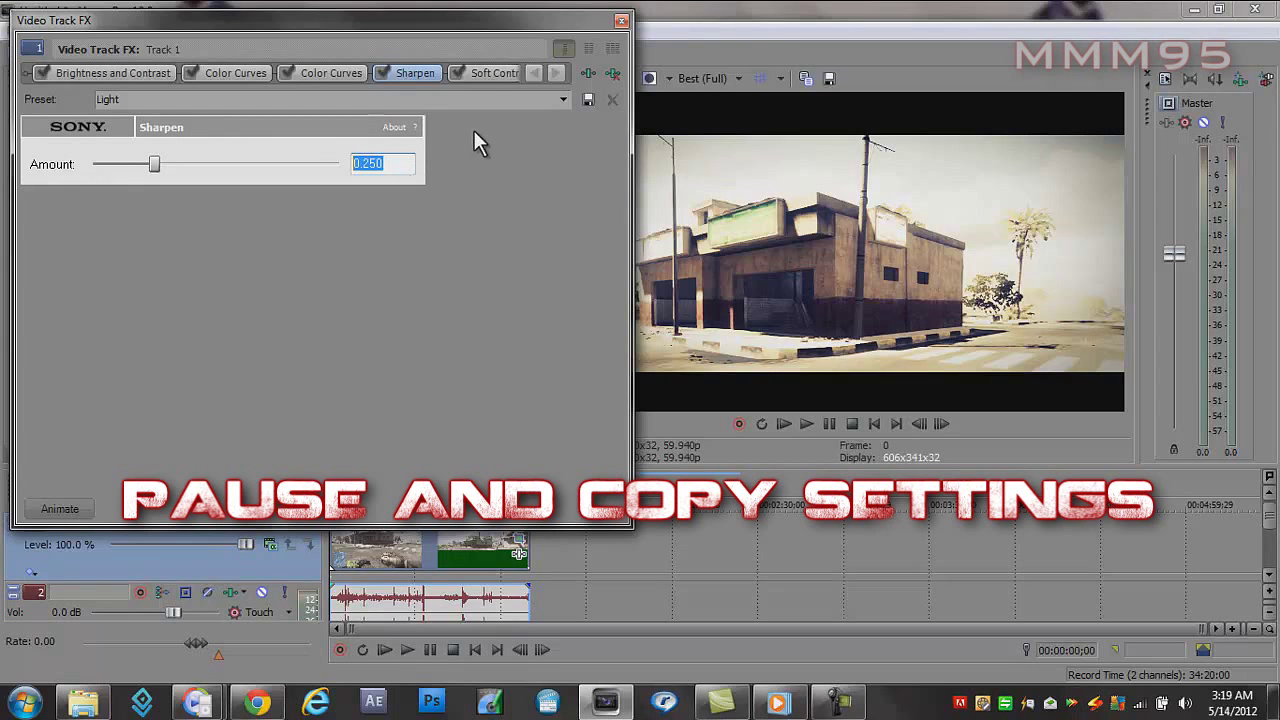
left_click(489, 76)
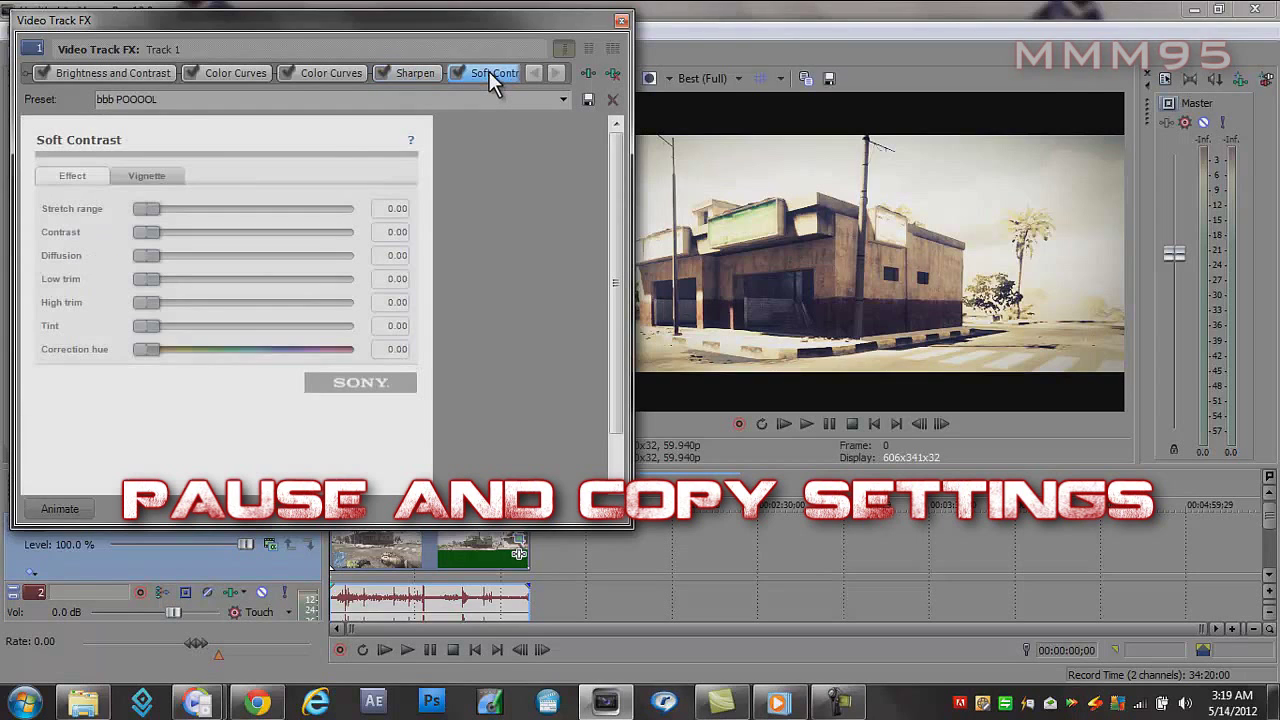
double_click(397, 208)
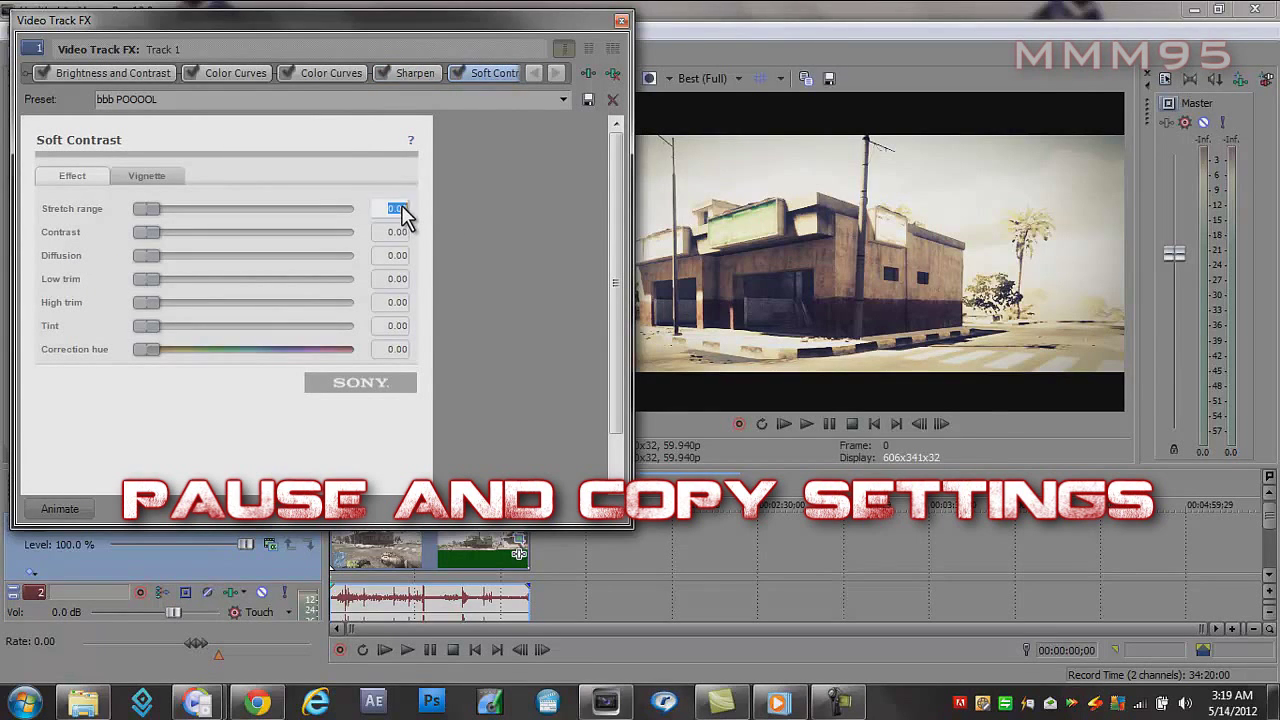
double_click(397, 232)
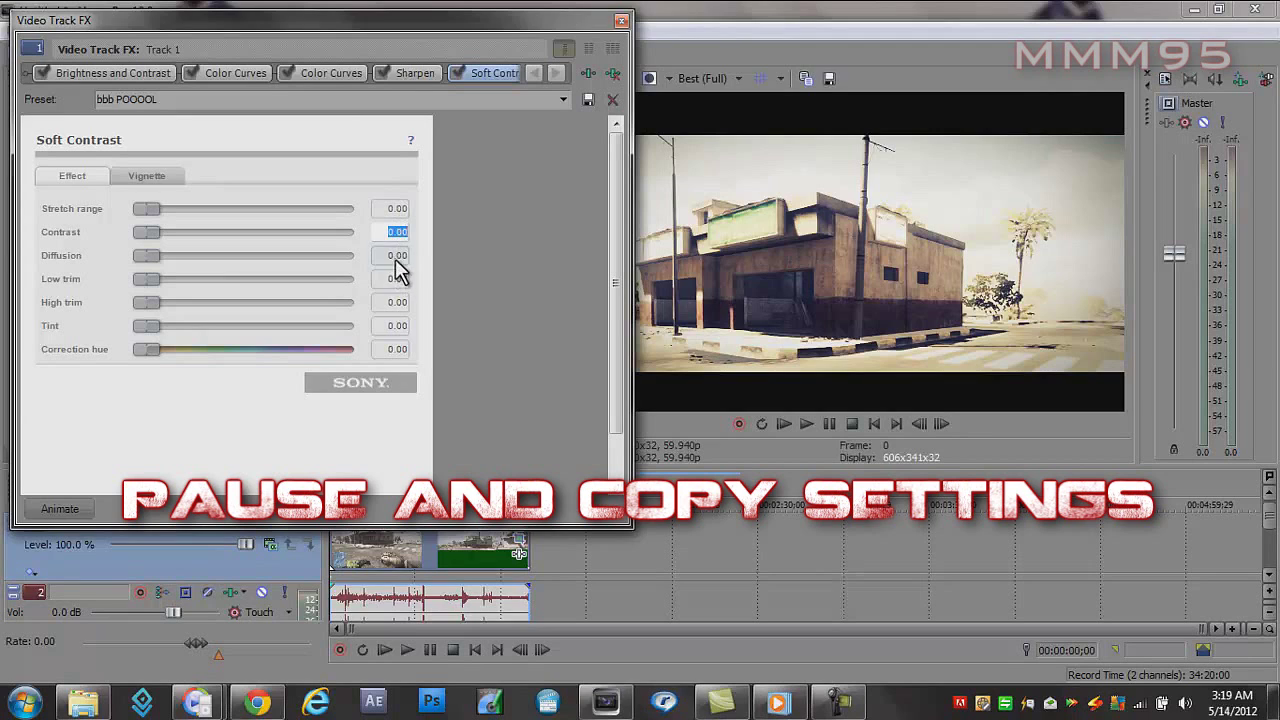
double_click(397, 255)
double_click(397, 279)
double_click(397, 302)
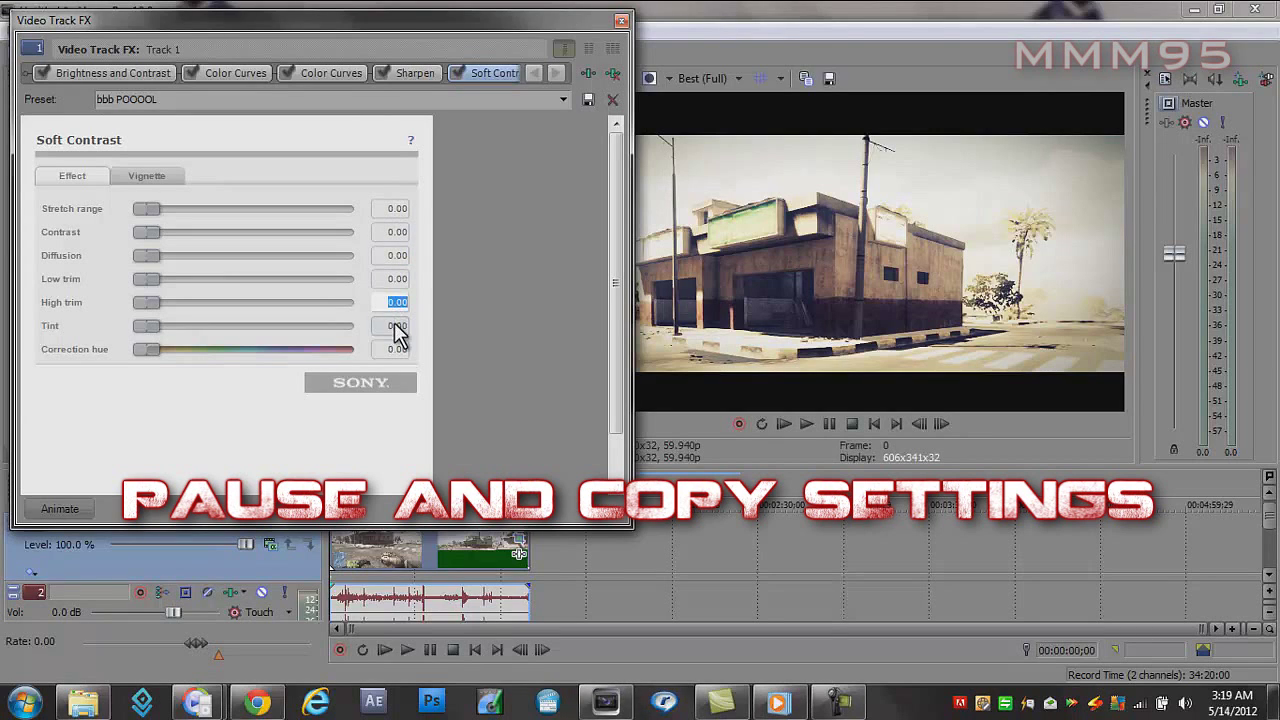
double_click(397, 325)
left_click(397, 349)
double_click(397, 349)
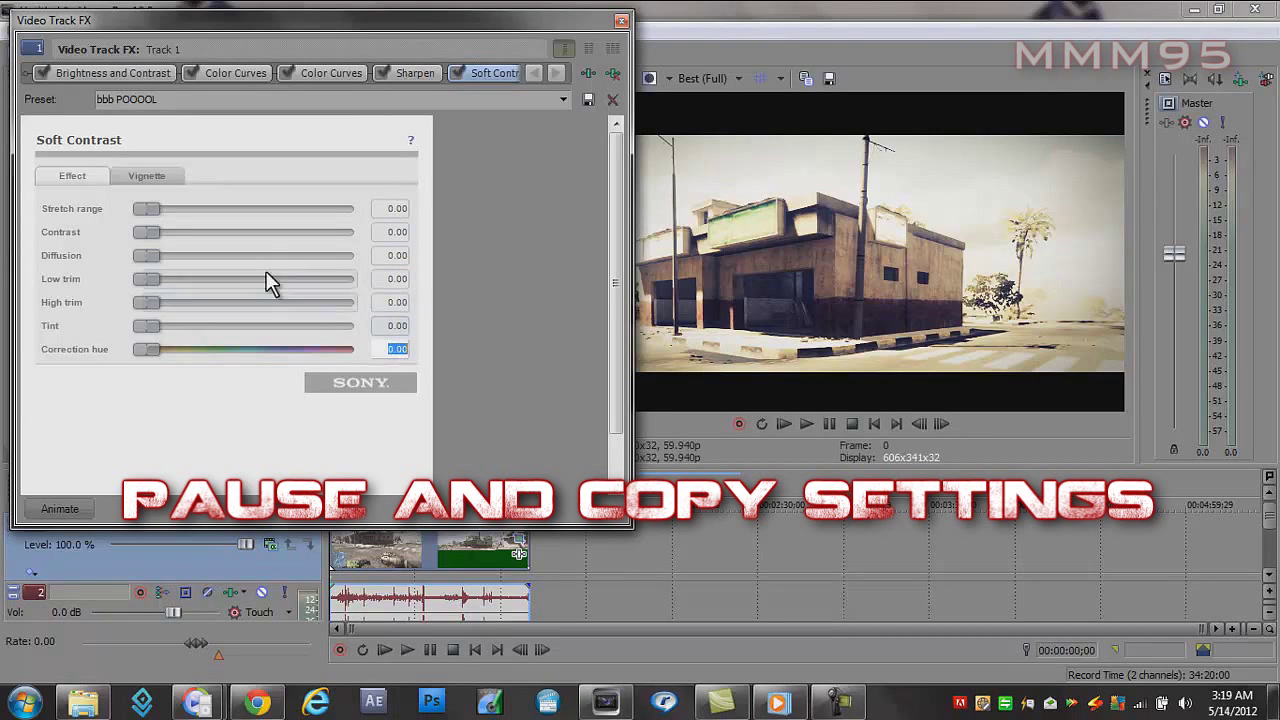
Step: Review the Soft Contrast vignette settings and close the video track effects window
left_click(150, 178)
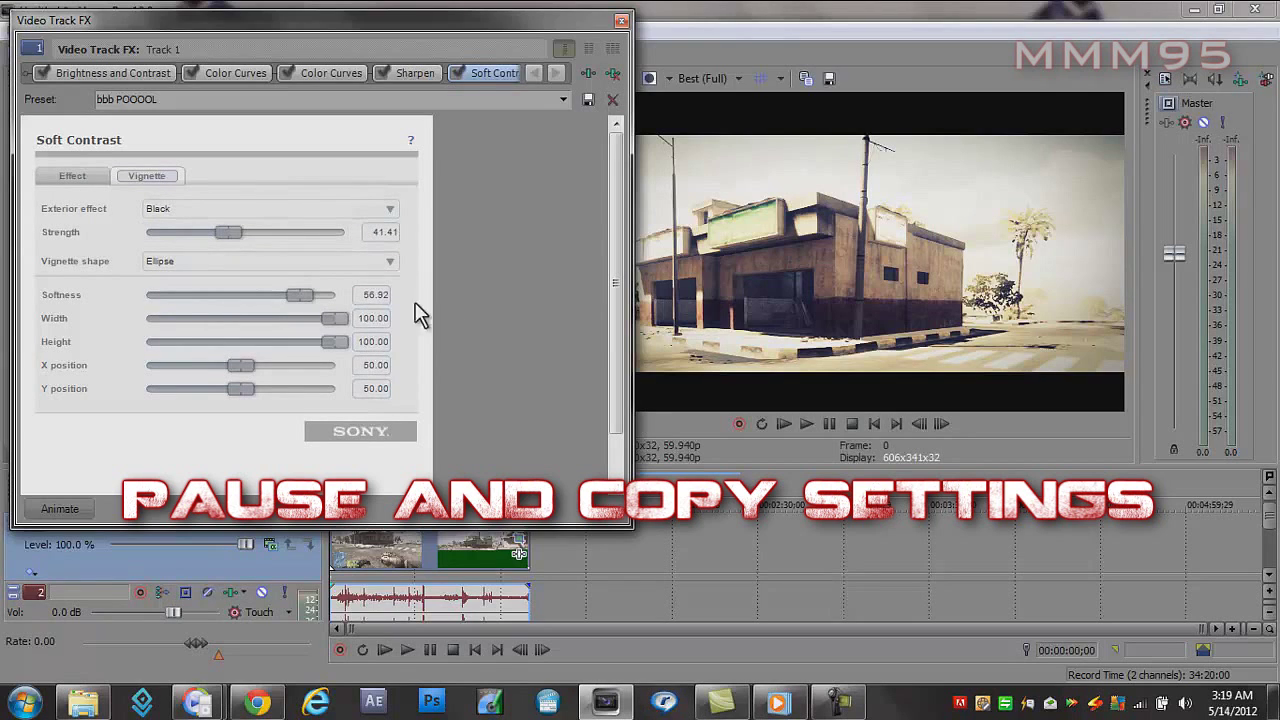
left_click(556, 74)
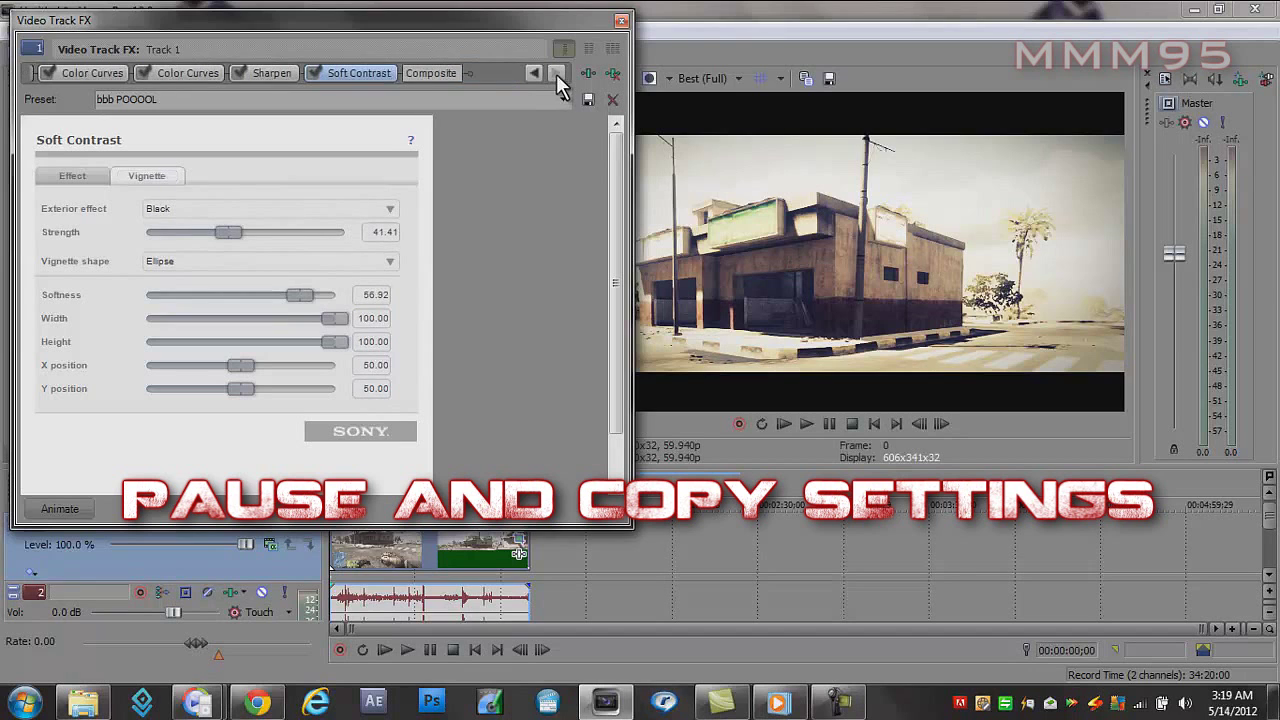
left_click(620, 21)
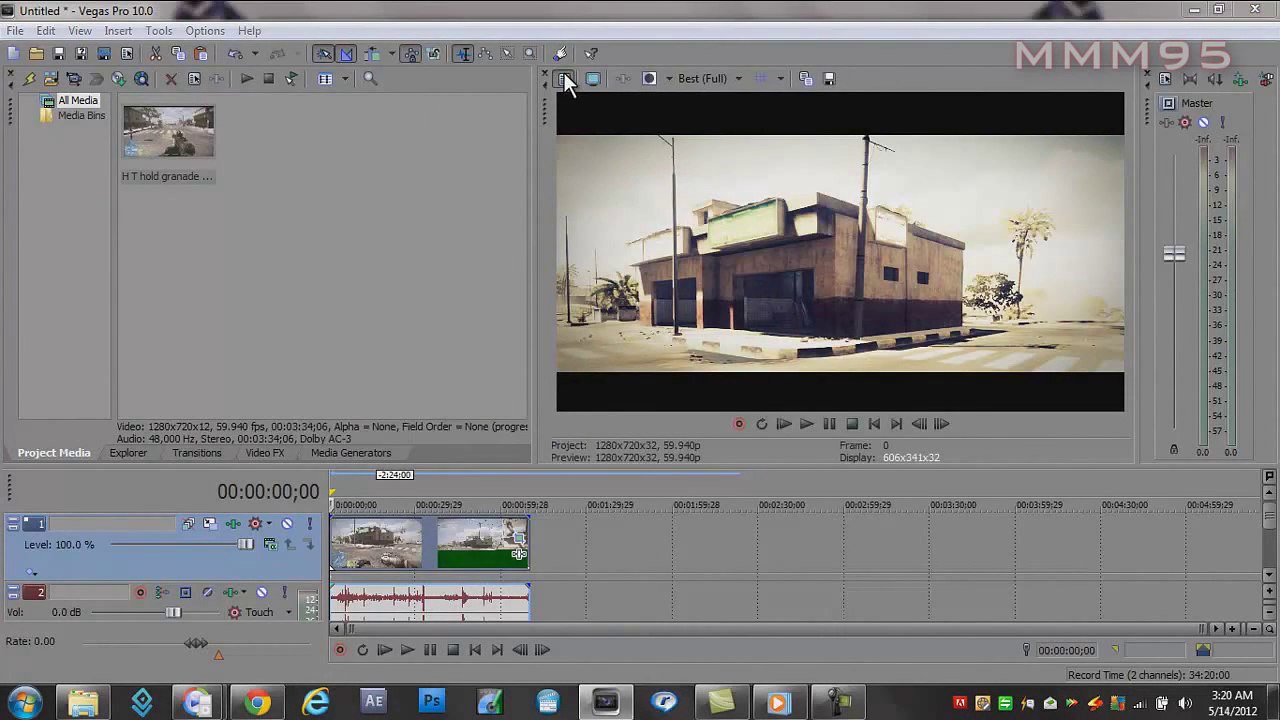
Step: Examine the project properties for video, audio, ruler, summary and audio CD, and leave them without making changes
left_click(565, 77)
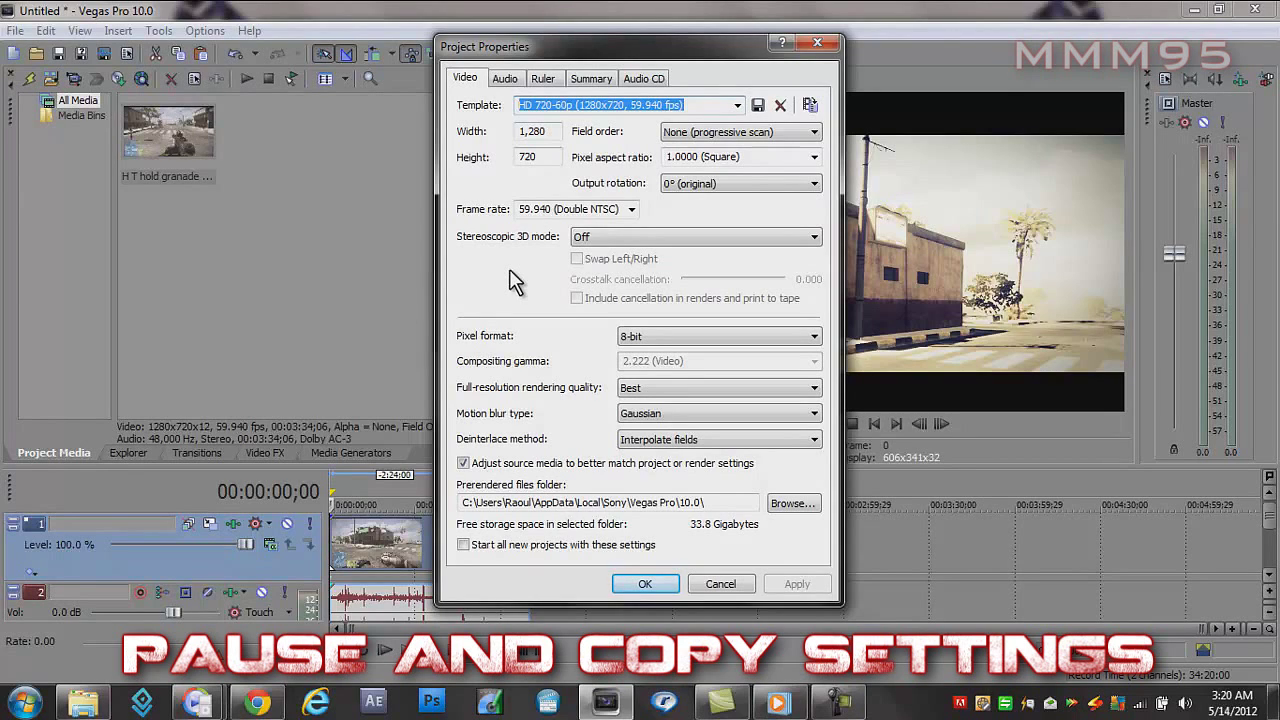
left_click(513, 82)
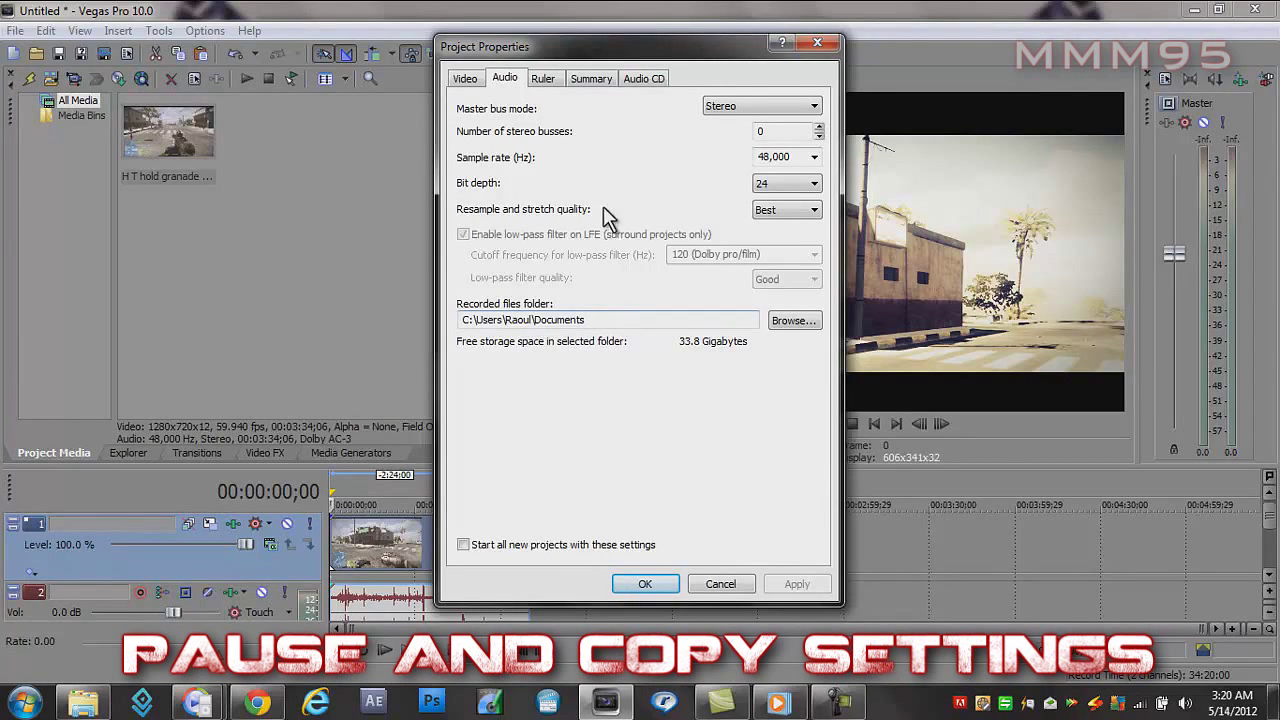
left_click(553, 82)
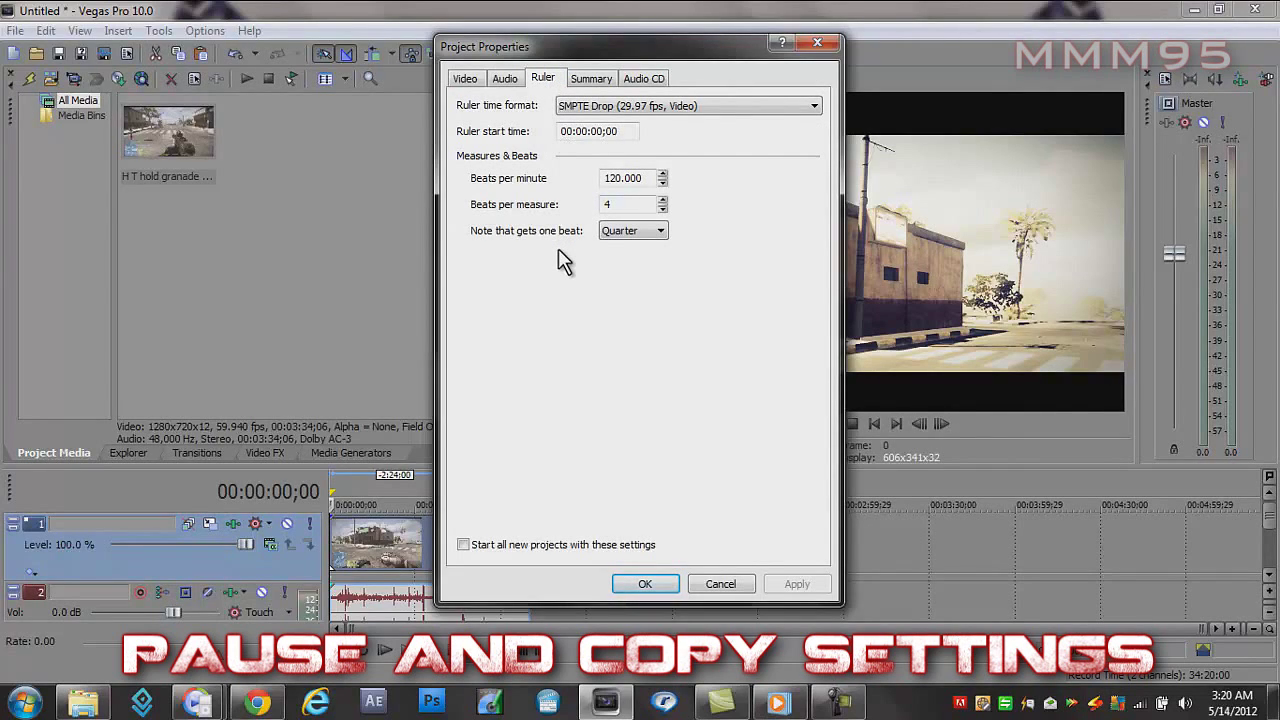
left_click(581, 80)
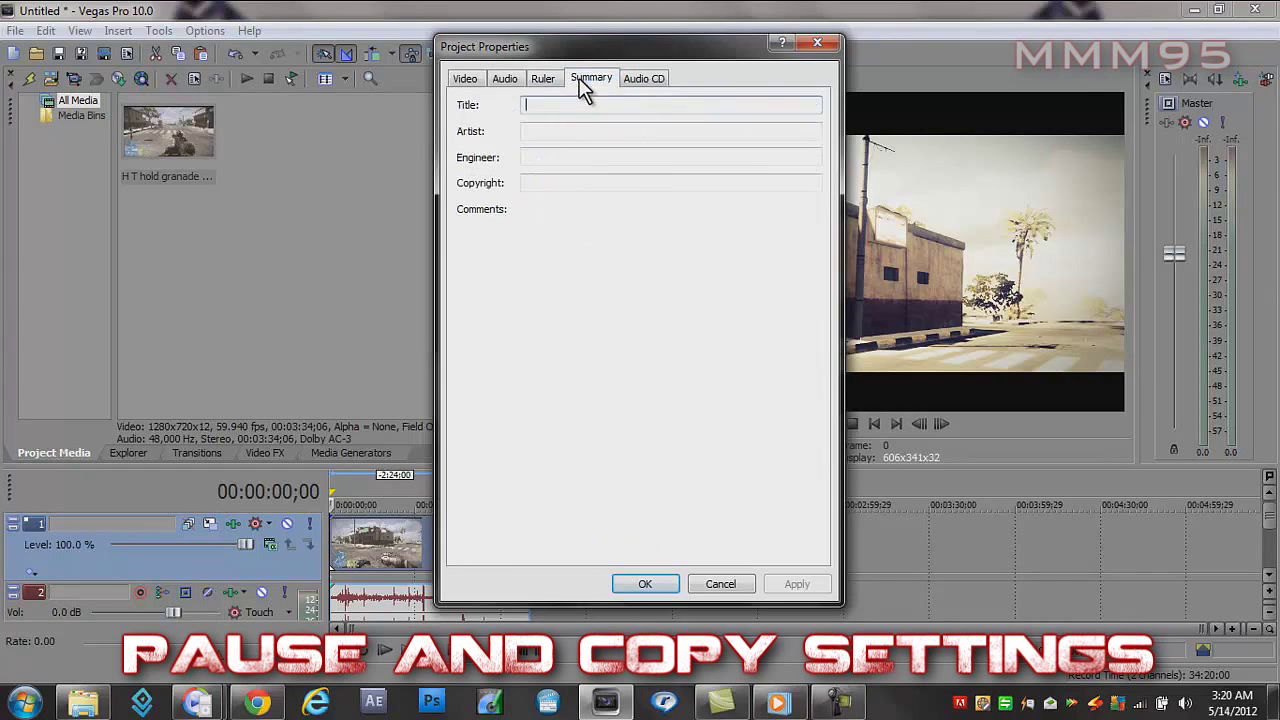
left_click(654, 109)
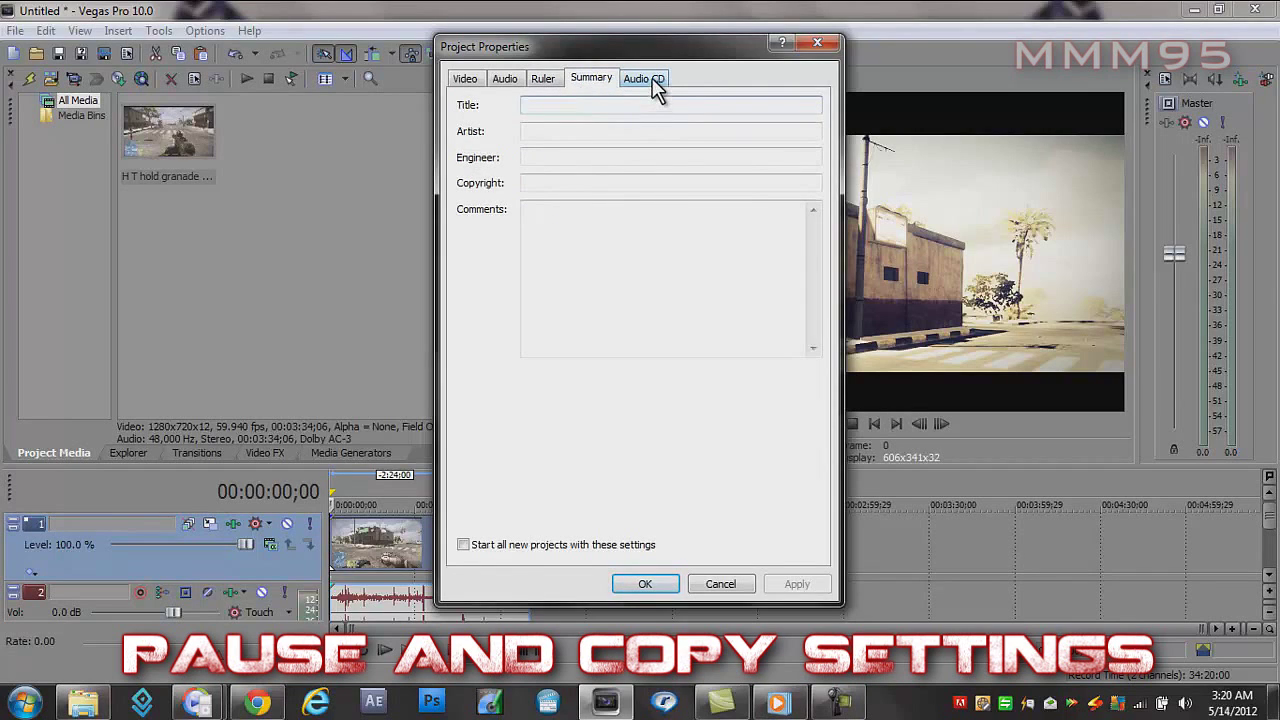
left_click(655, 88)
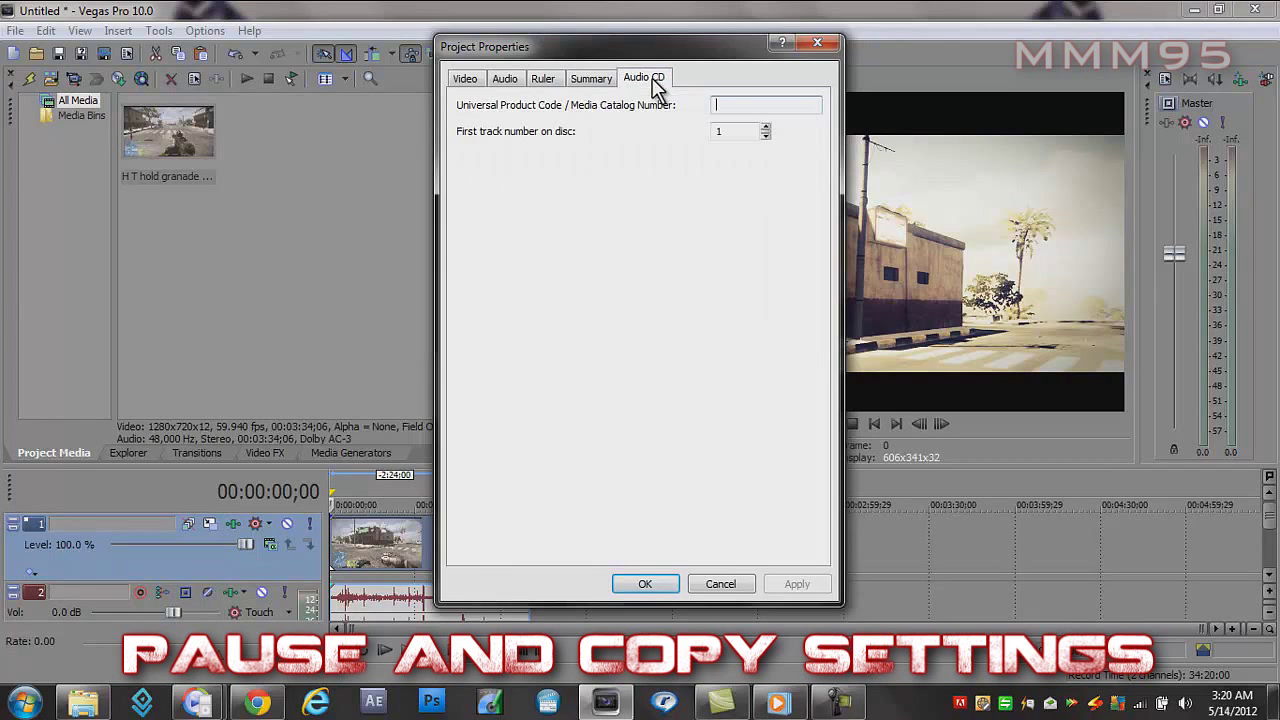
left_click(467, 86)
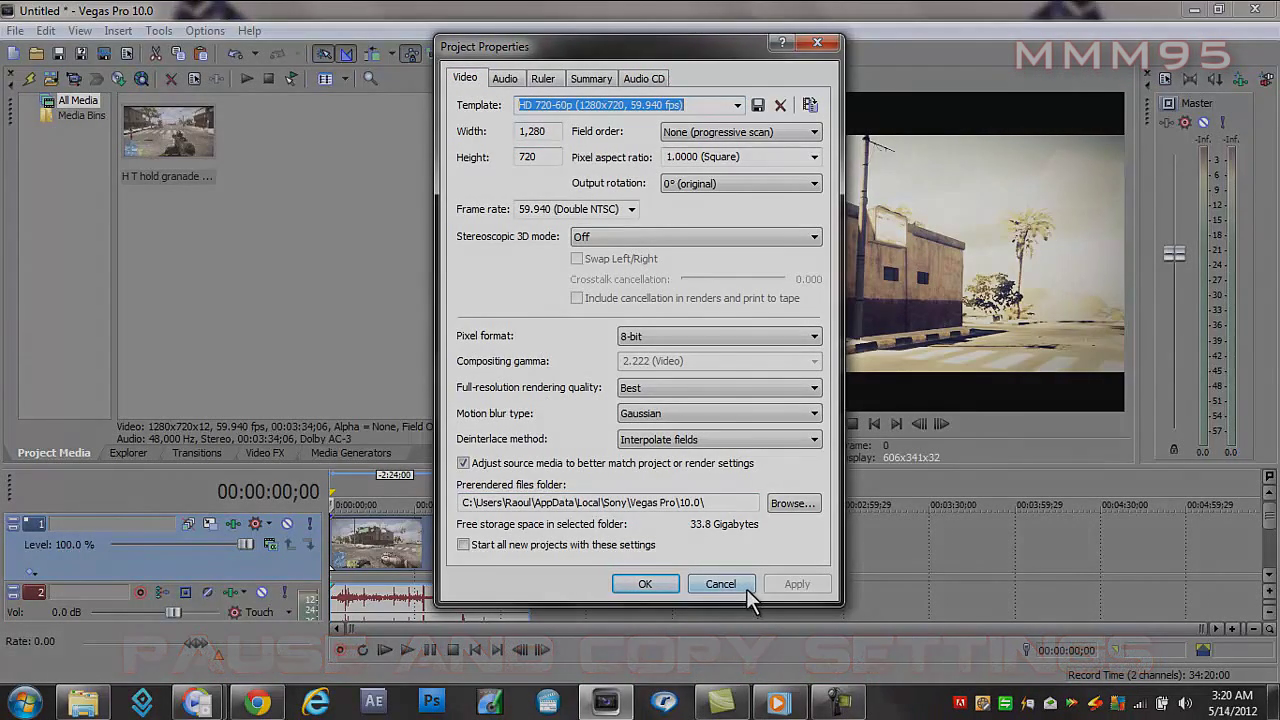
left_click(744, 587)
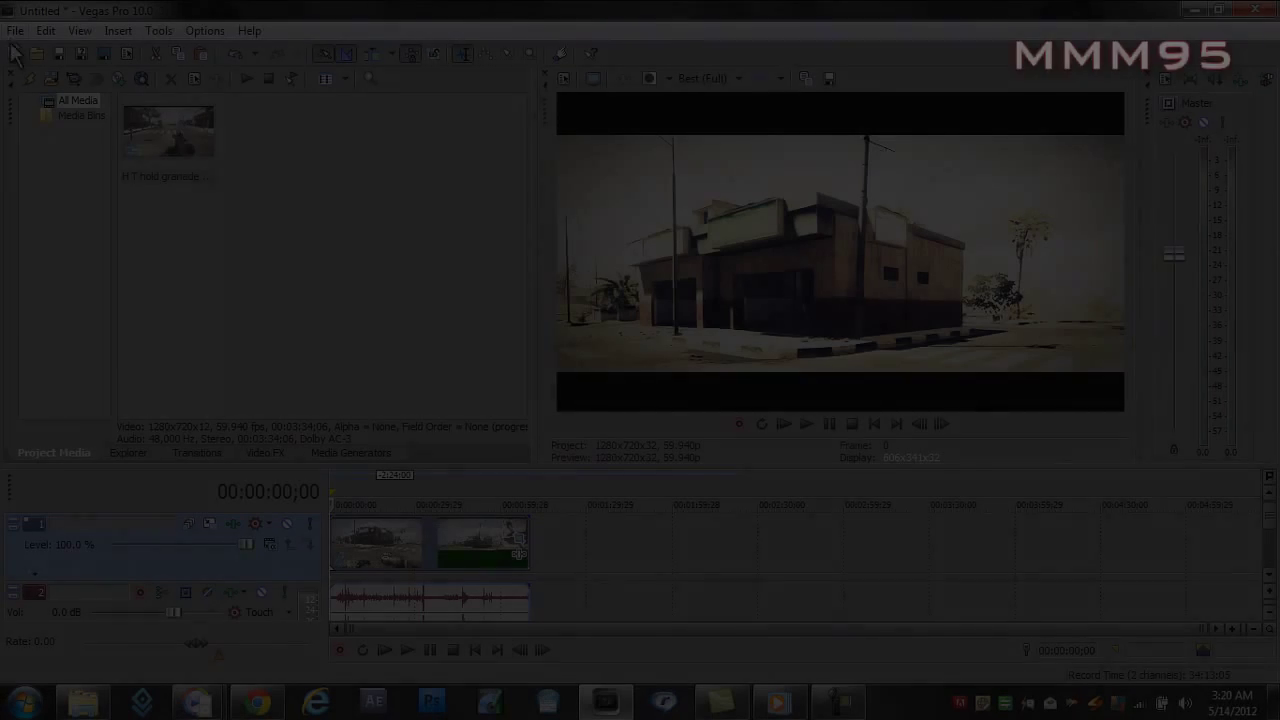
Step: Open the render settings for the project and choose Windows Media Video V11 (*.wmv) as the output type
left_click(15, 30)
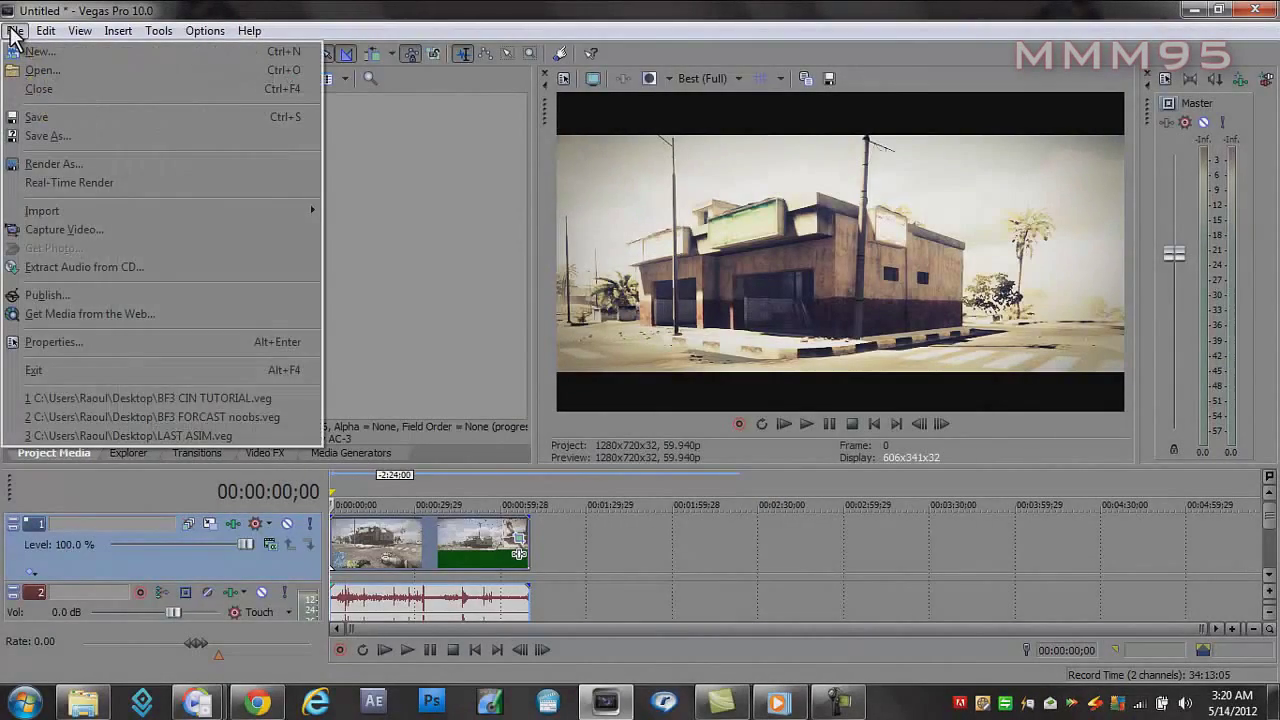
left_click(100, 166)
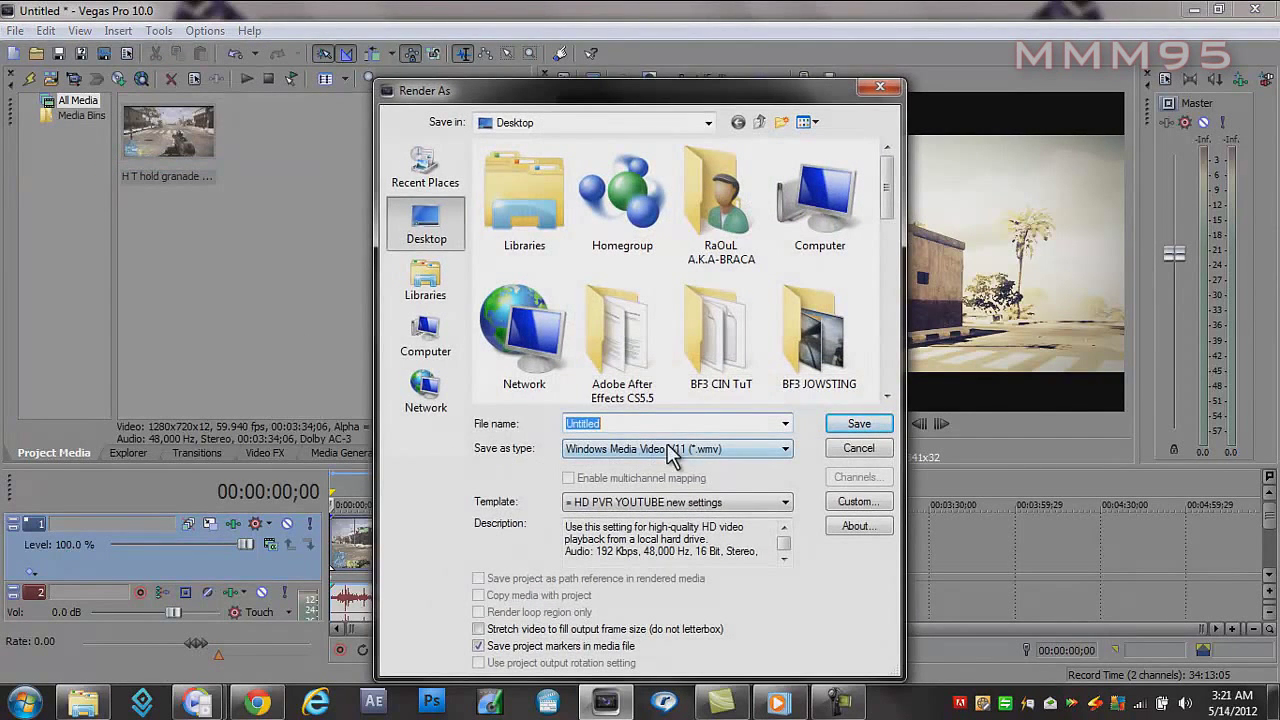
left_click(730, 449)
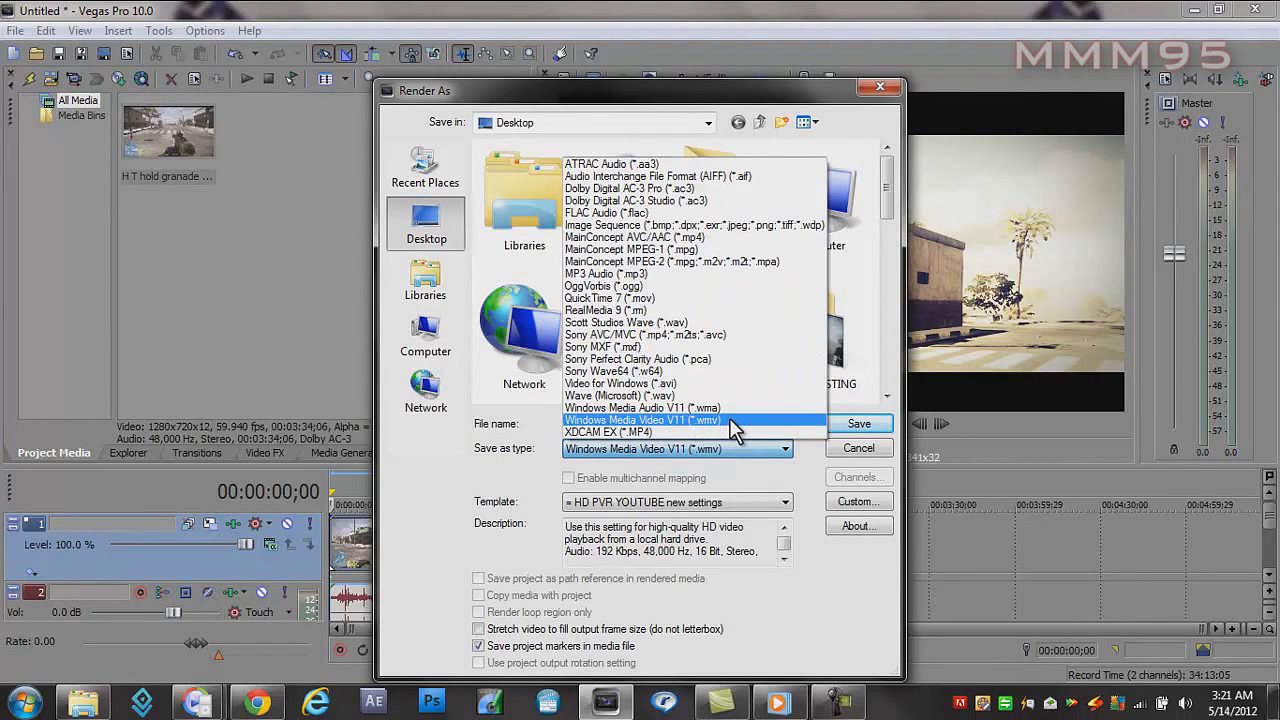
left_click(735, 421)
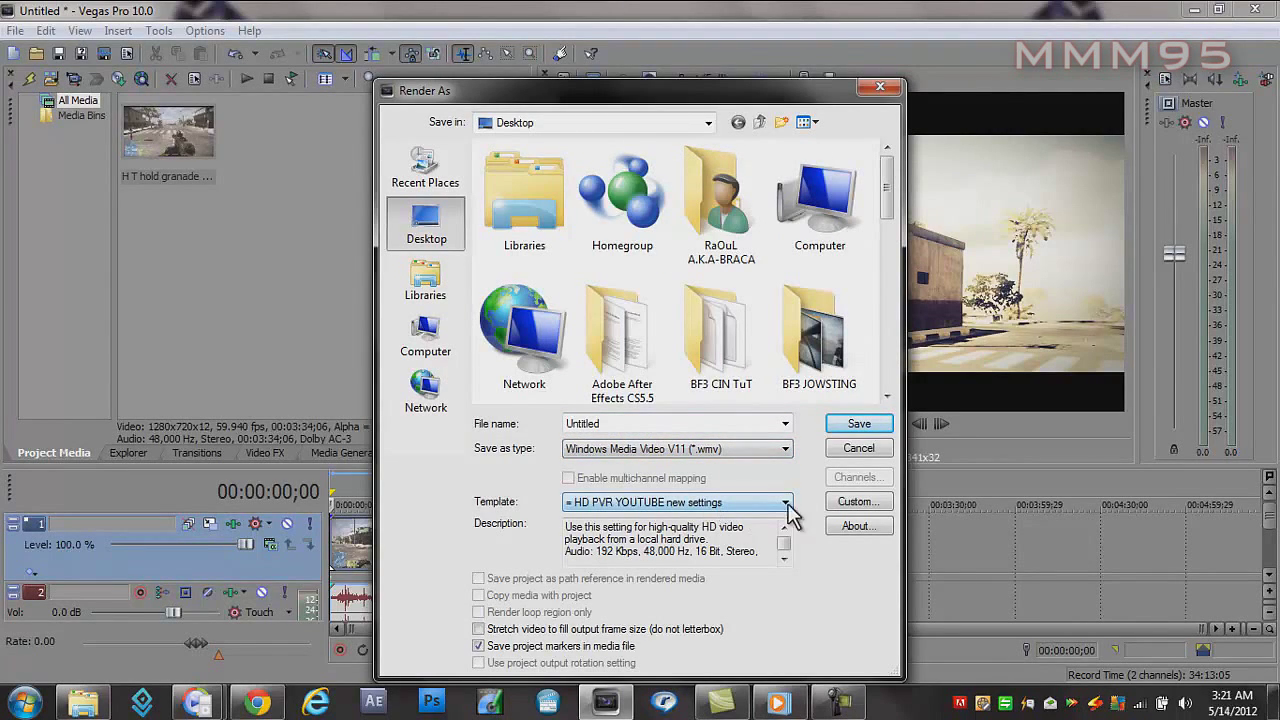
Step: Examine the HD PVR YOUTUBE new settings template's audio, video, bit rate, index/summary and project settings, leaving them without changes
left_click(853, 501)
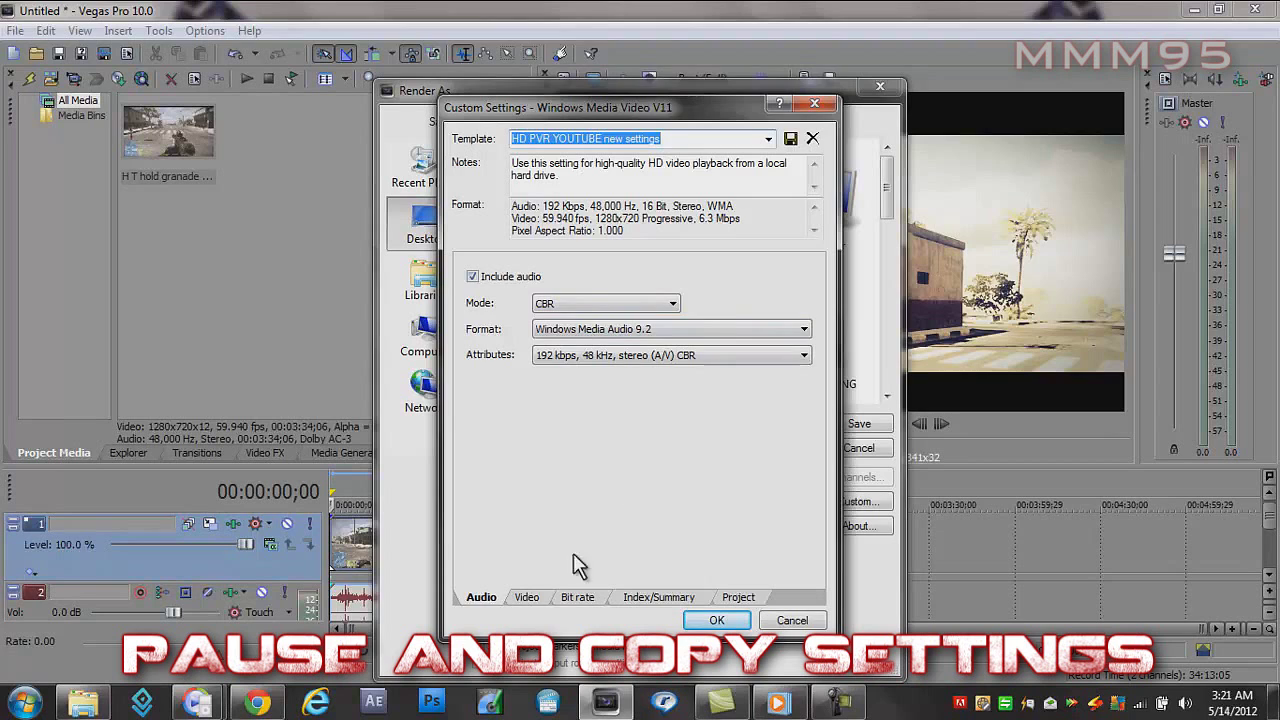
left_click(528, 598)
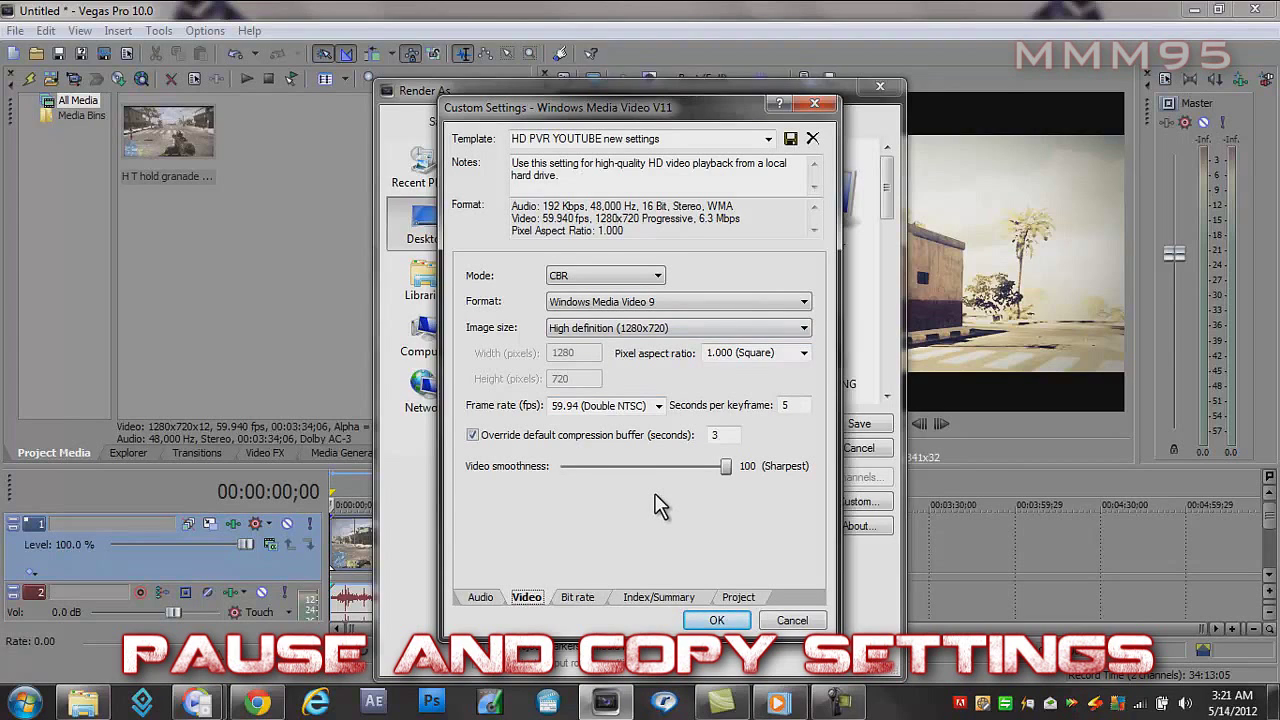
left_click(599, 601)
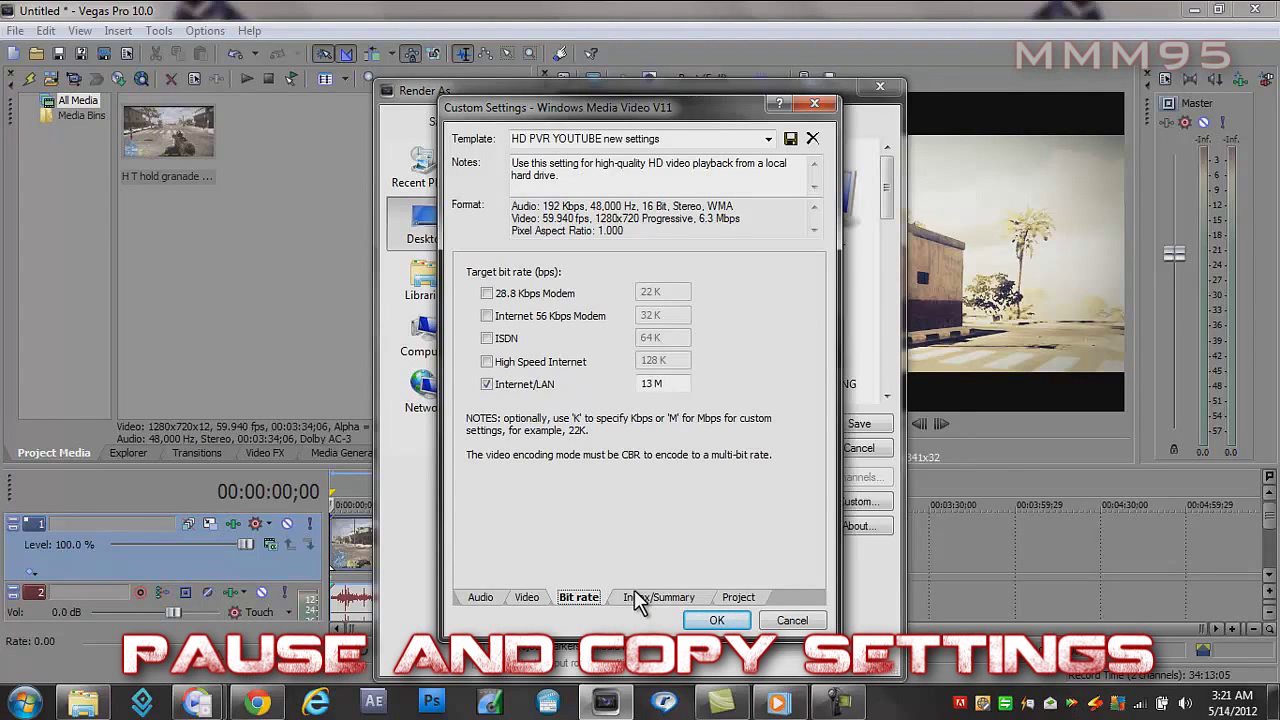
left_click(637, 600)
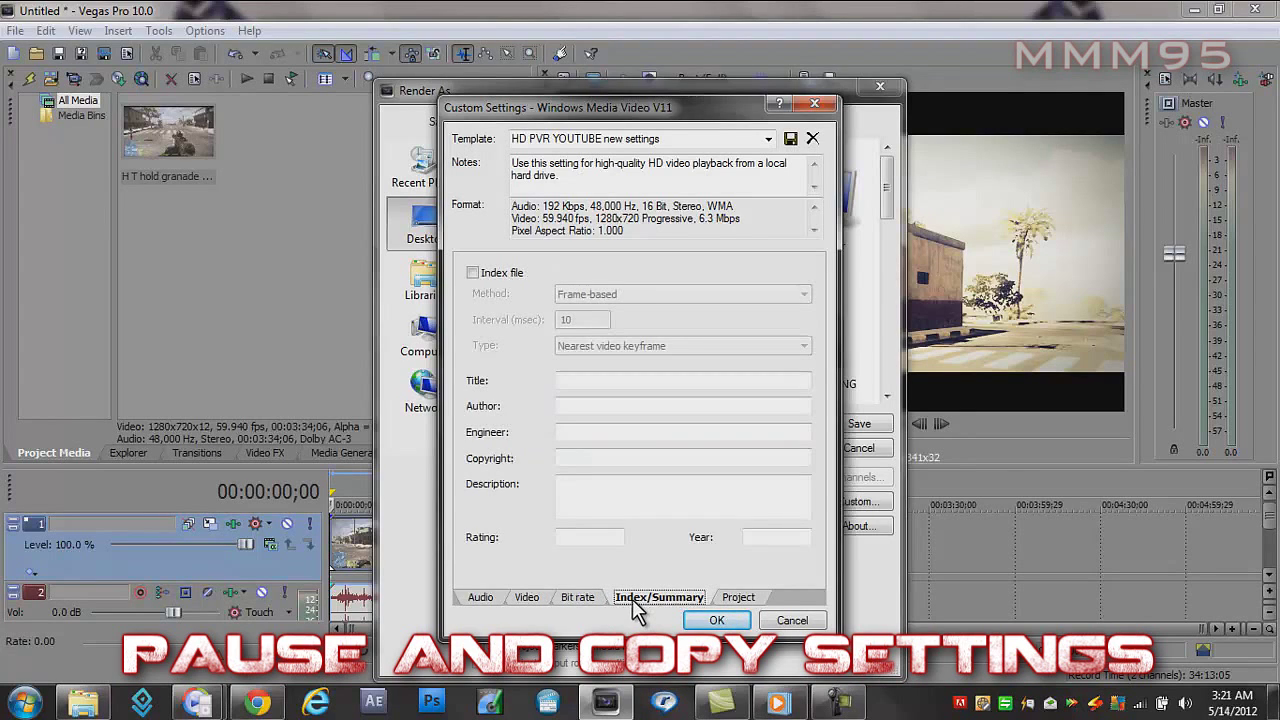
left_click(744, 600)
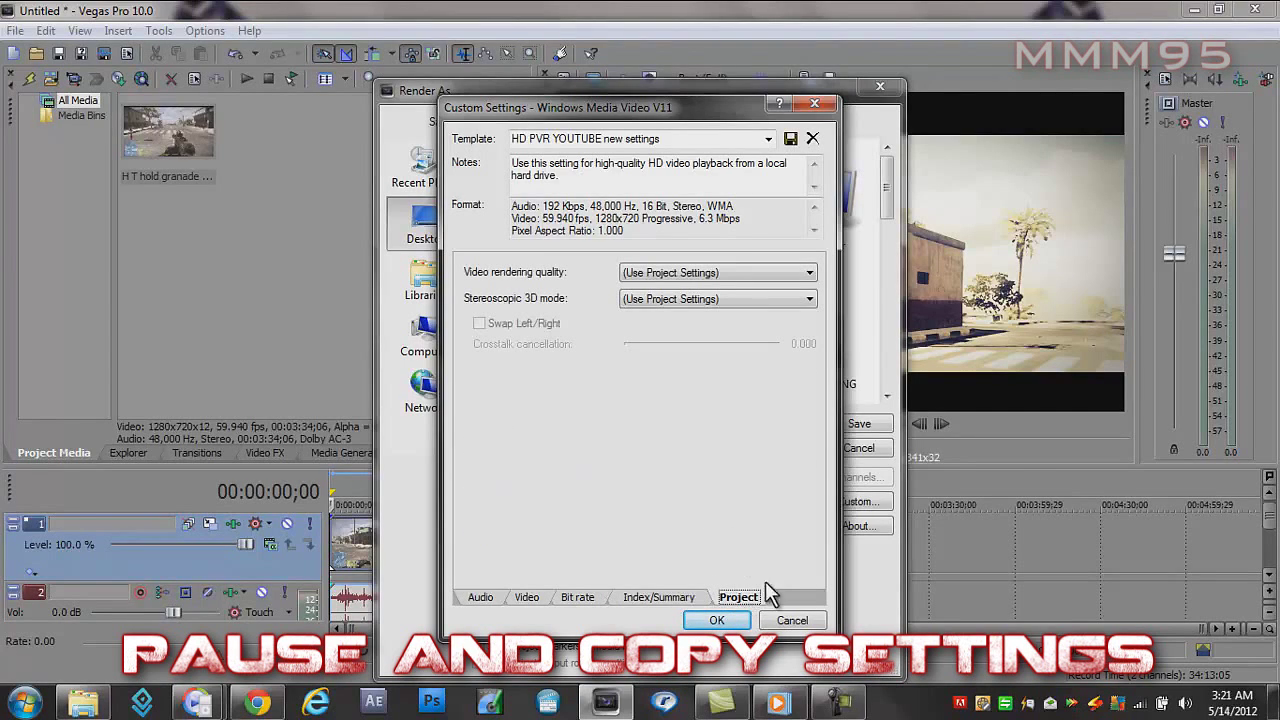
left_click(482, 599)
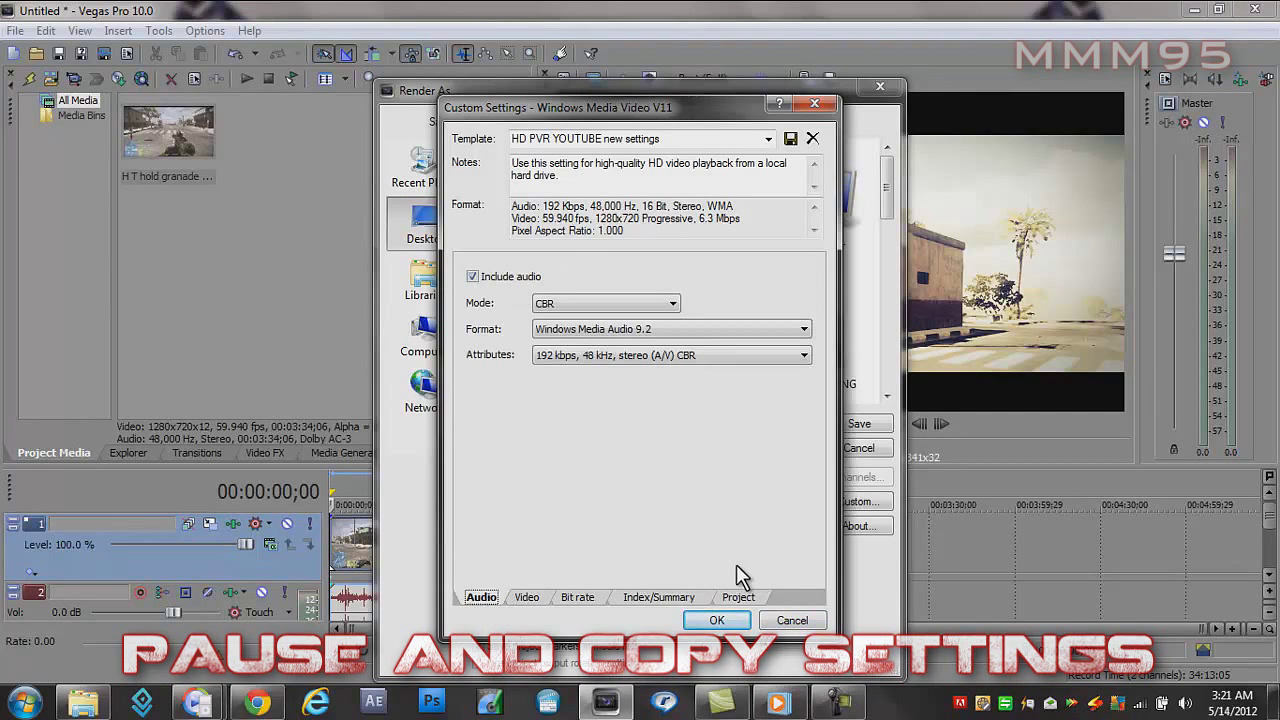
left_click(788, 619)
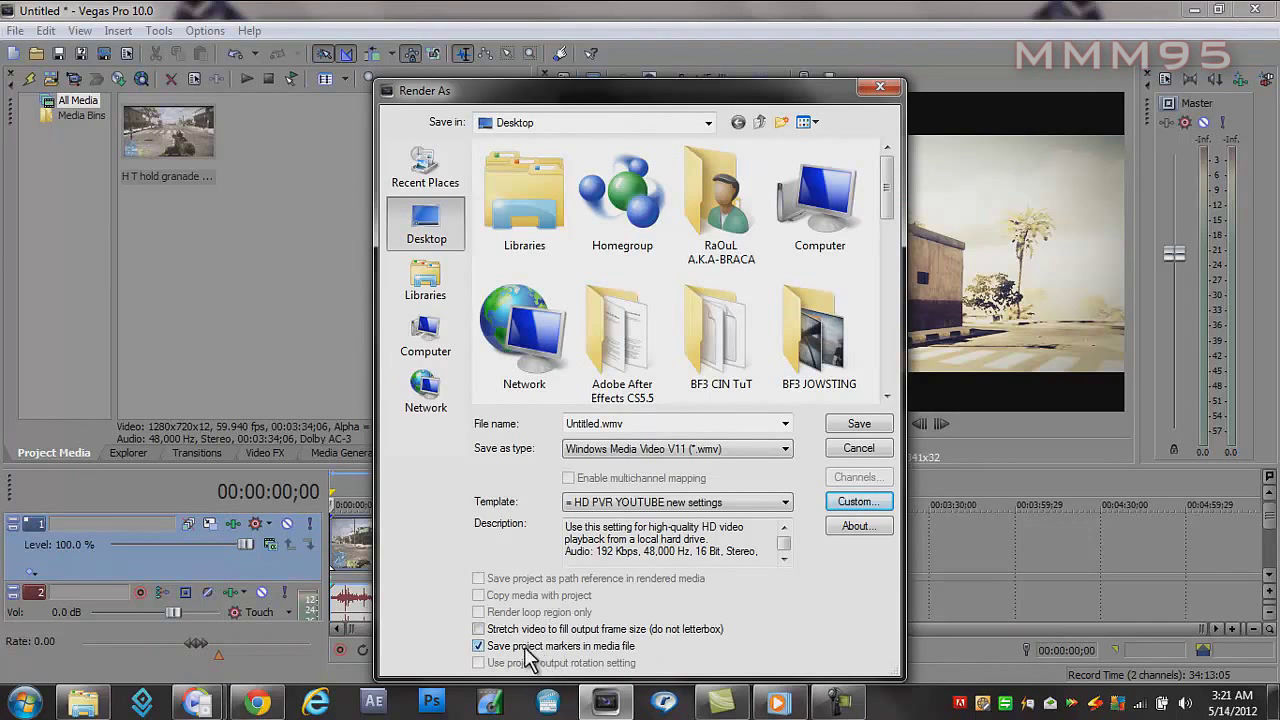
Step: Recheck the template's custom audio settings and leave the render setup without rendering
left_click(838, 501)
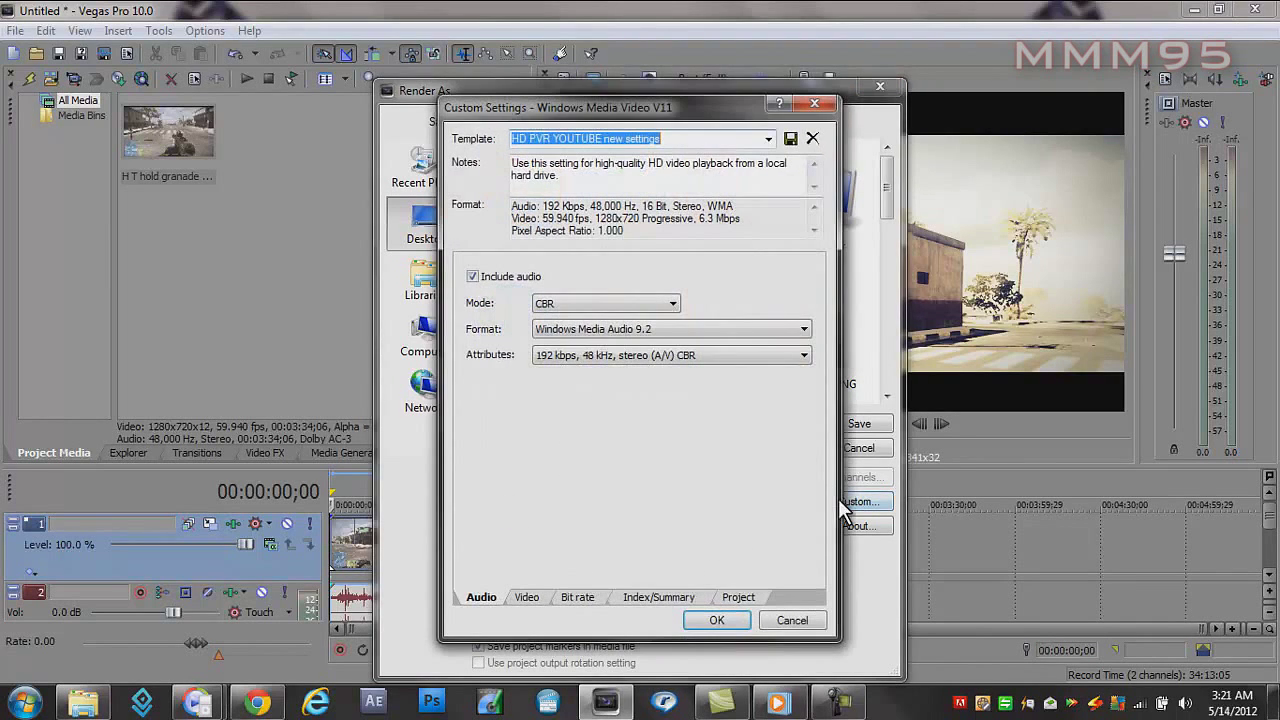
left_click(786, 618)
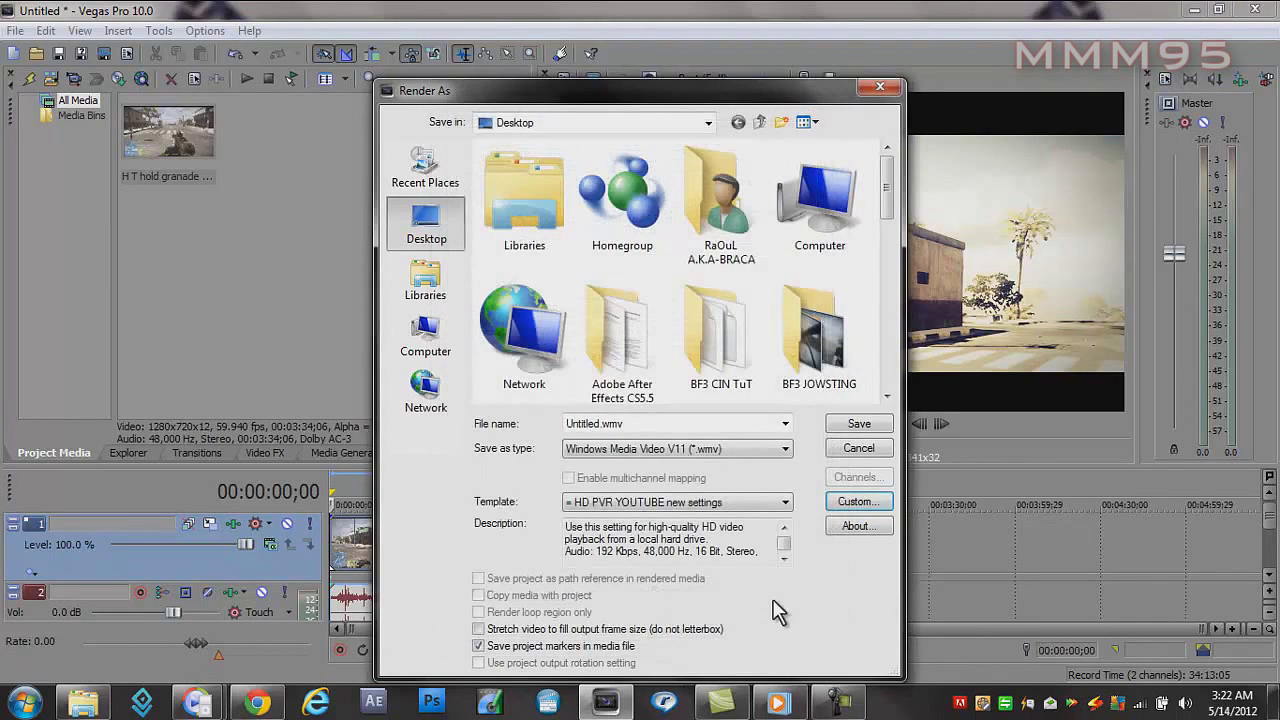
left_click(845, 448)
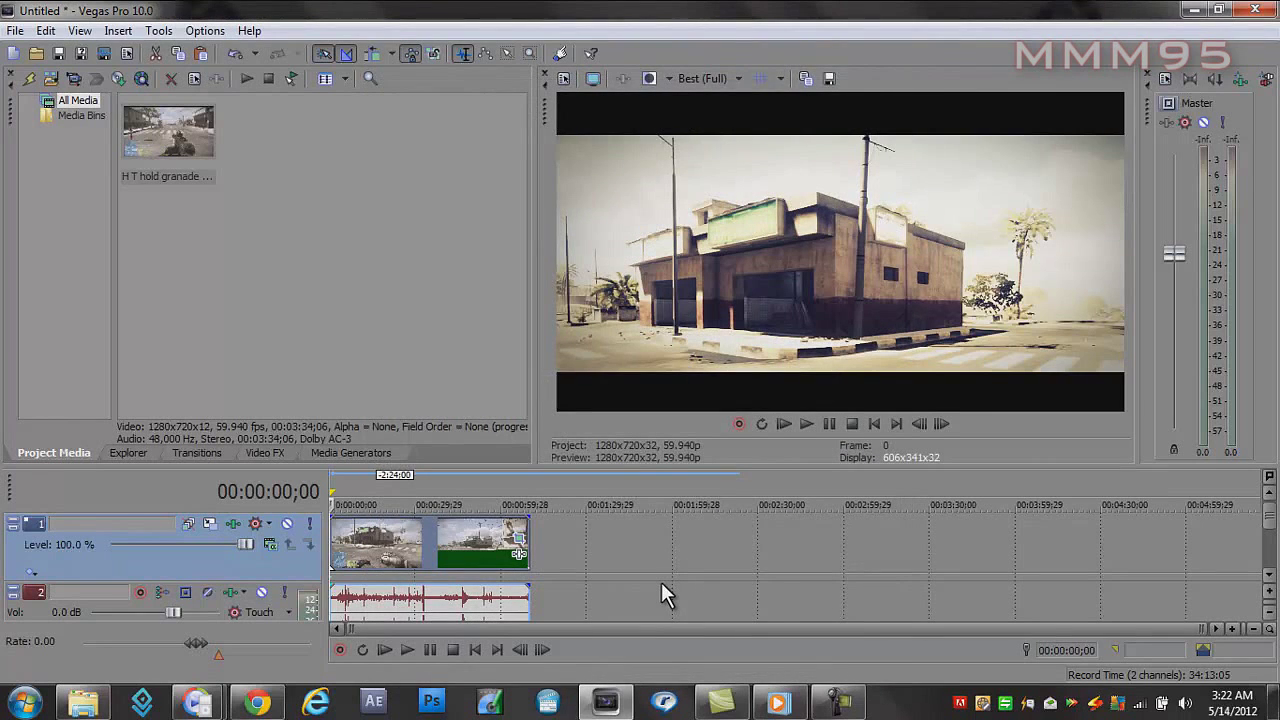
left_click(592, 80)
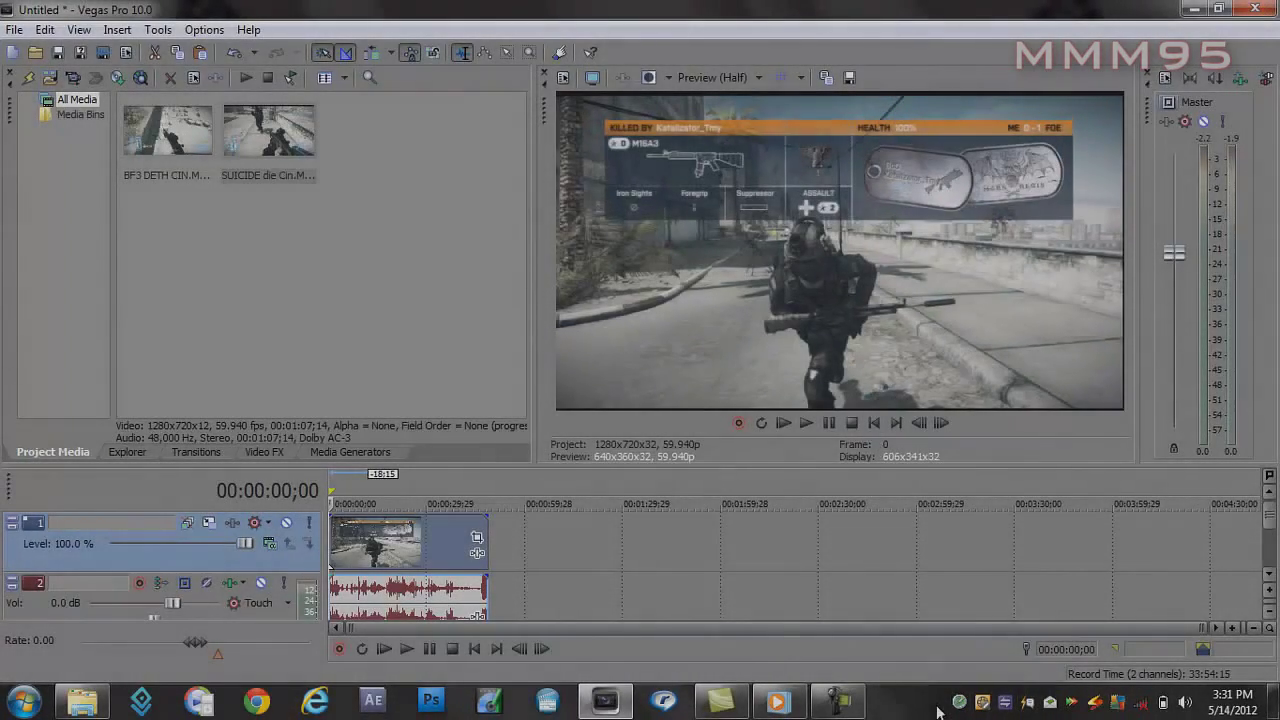
Step: Disable resampling for the SUICIDE die Cin video event on track 1
right_click(425, 555)
left_click(468, 541)
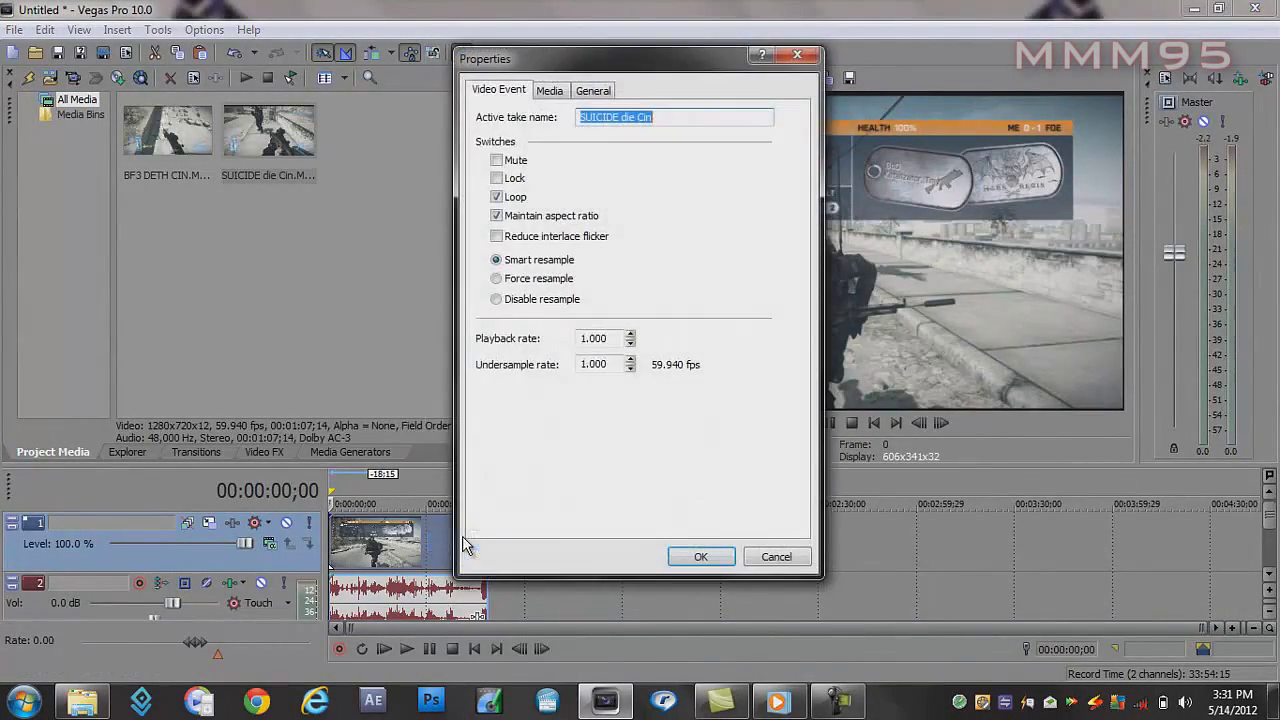
left_click(496, 299)
left_click(700, 557)
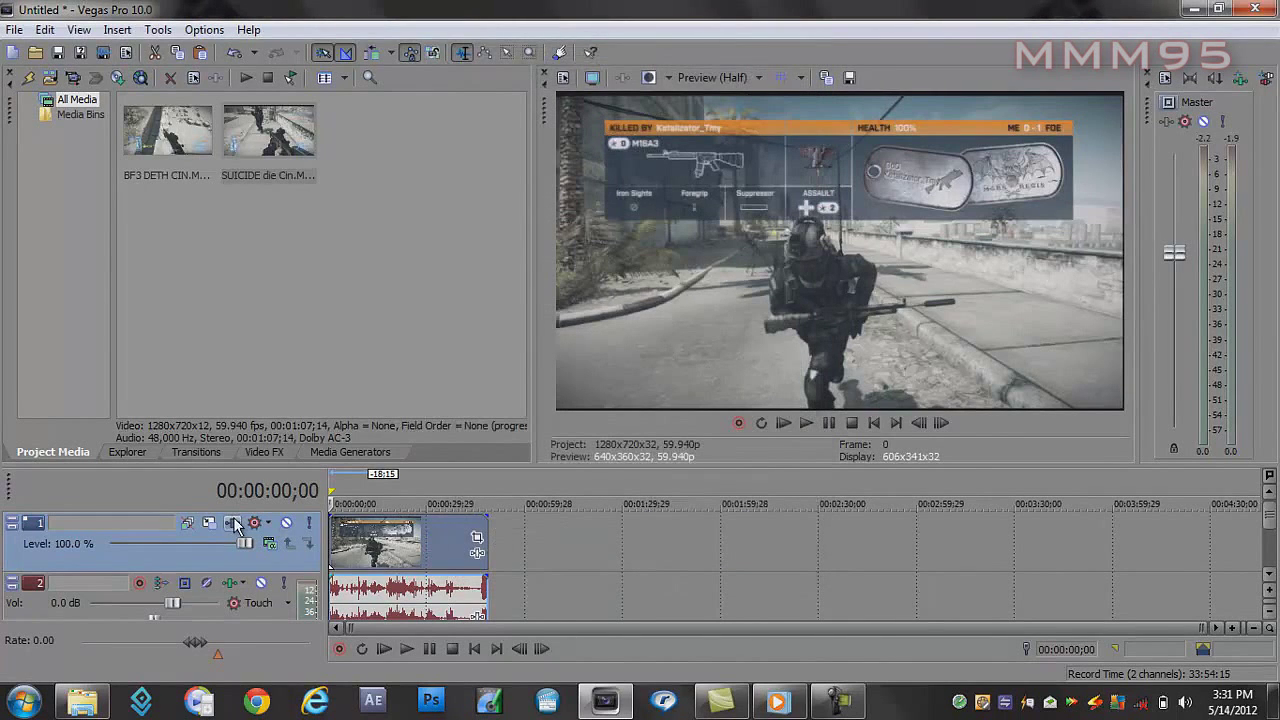
Step: Crop the SUICIDE die Cin event to about 923 by 415 around the soldier, cutting out the kill-screen overlay above him
left_click(476, 538)
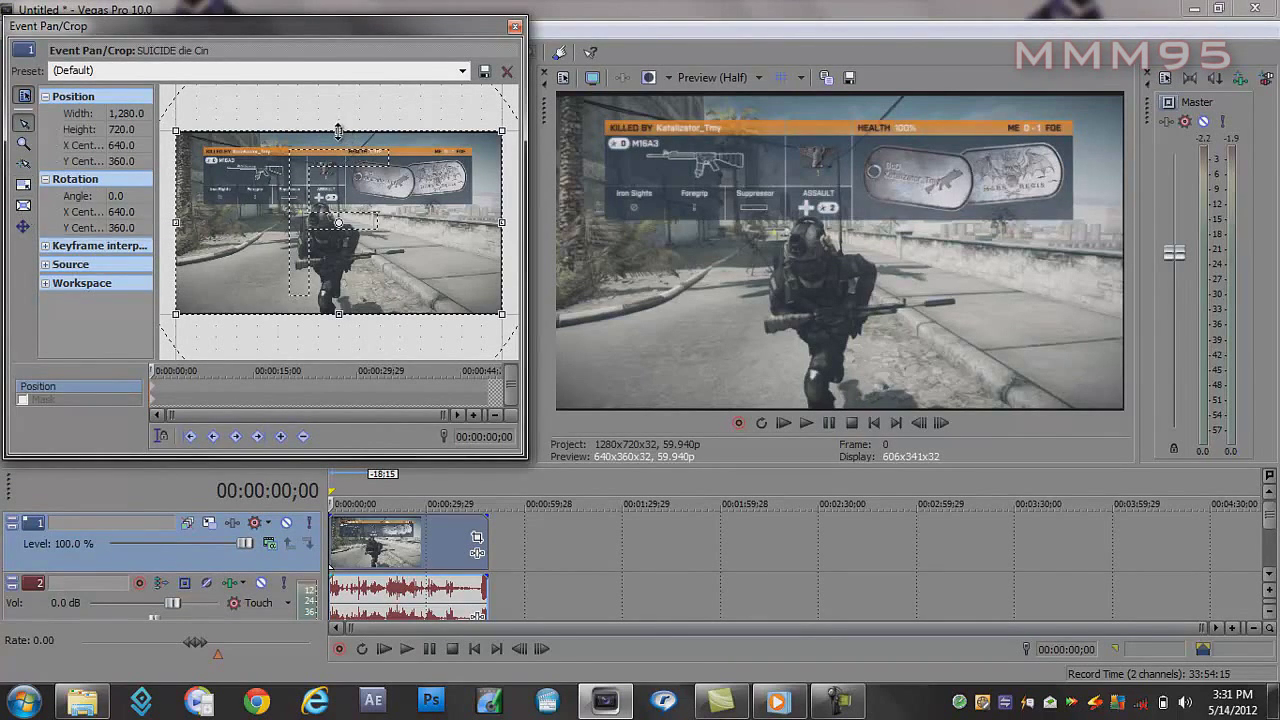
left_click_drag(505, 225, 500, 224)
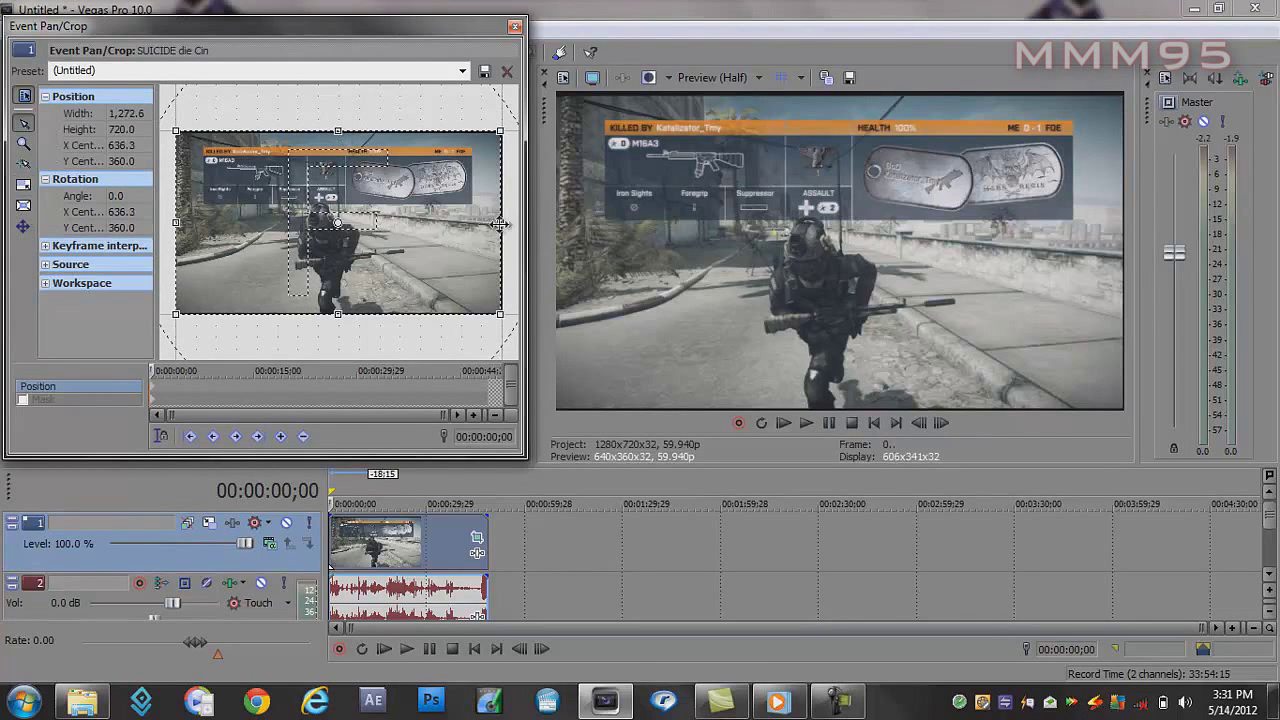
left_click_drag(339, 128, 340, 204)
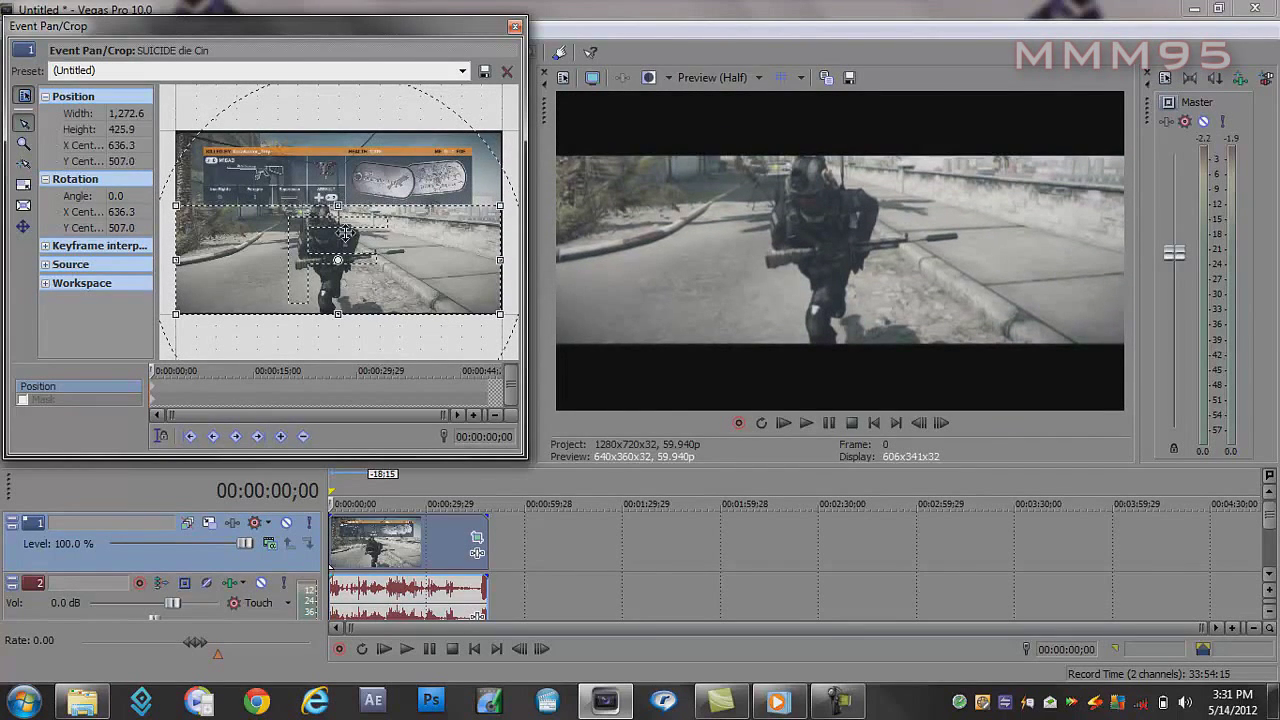
left_click_drag(338, 313, 338, 310)
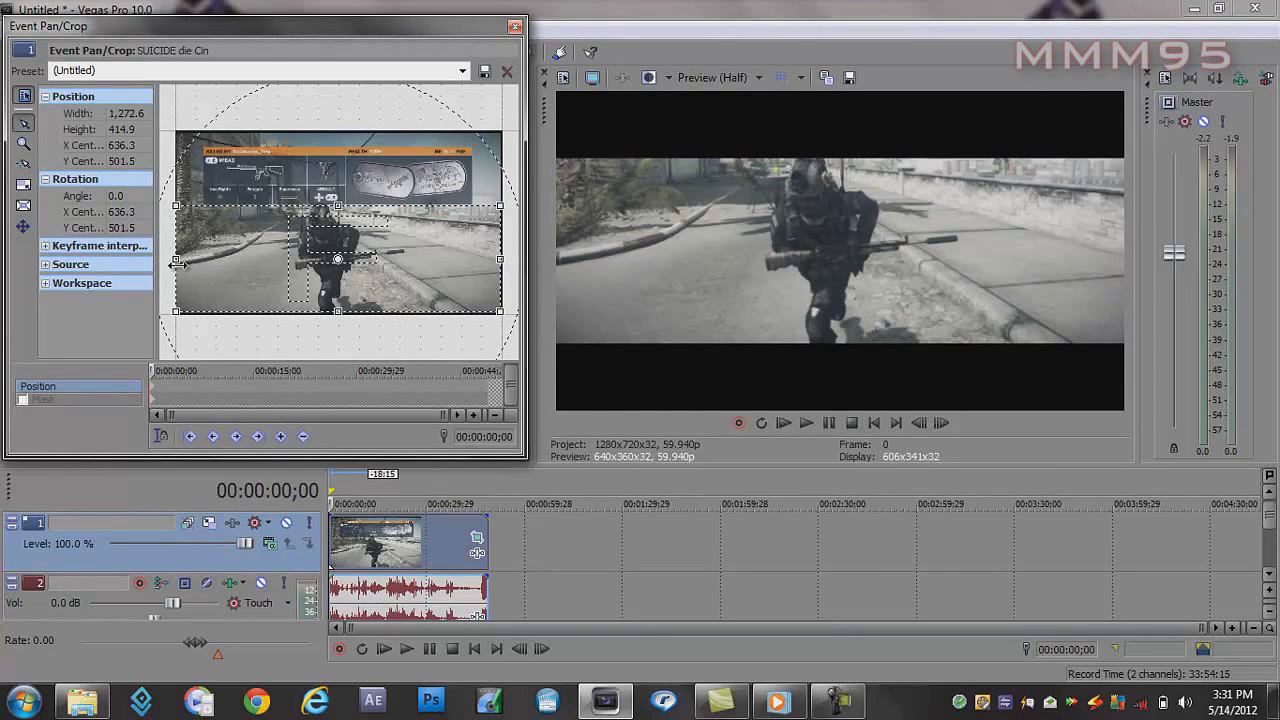
left_click_drag(176, 260, 218, 260)
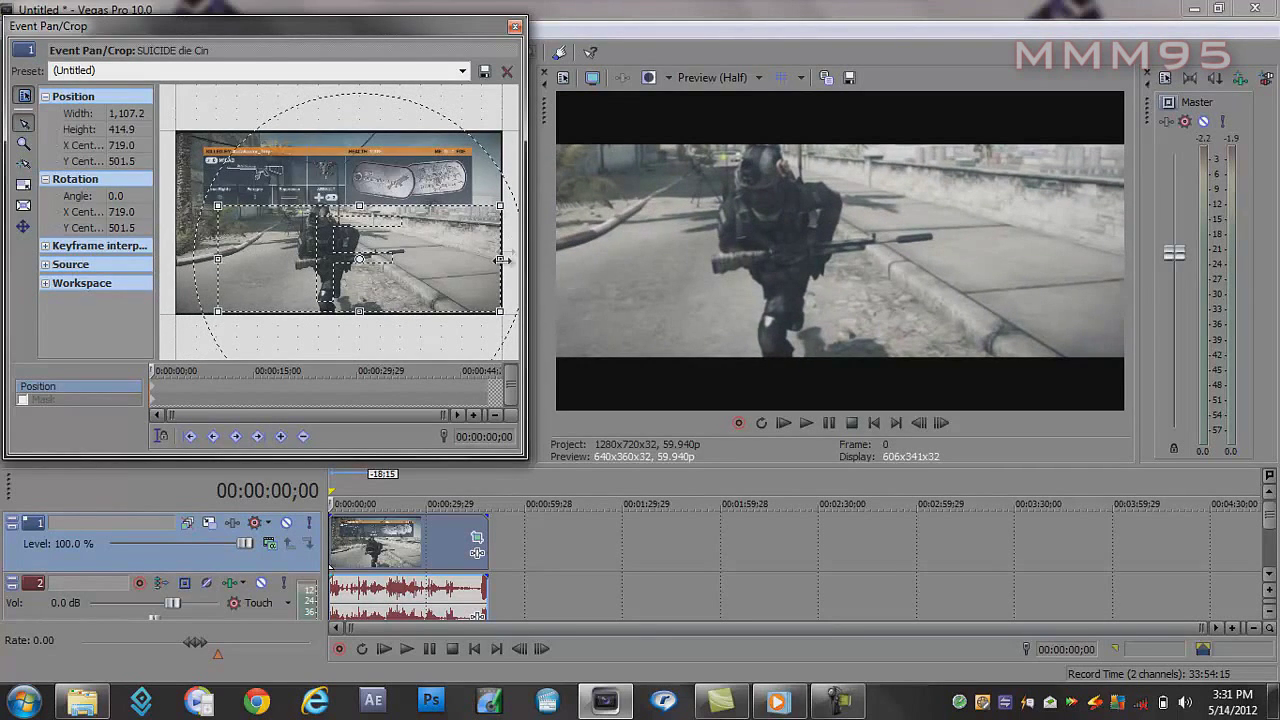
left_click_drag(500, 262, 452, 262)
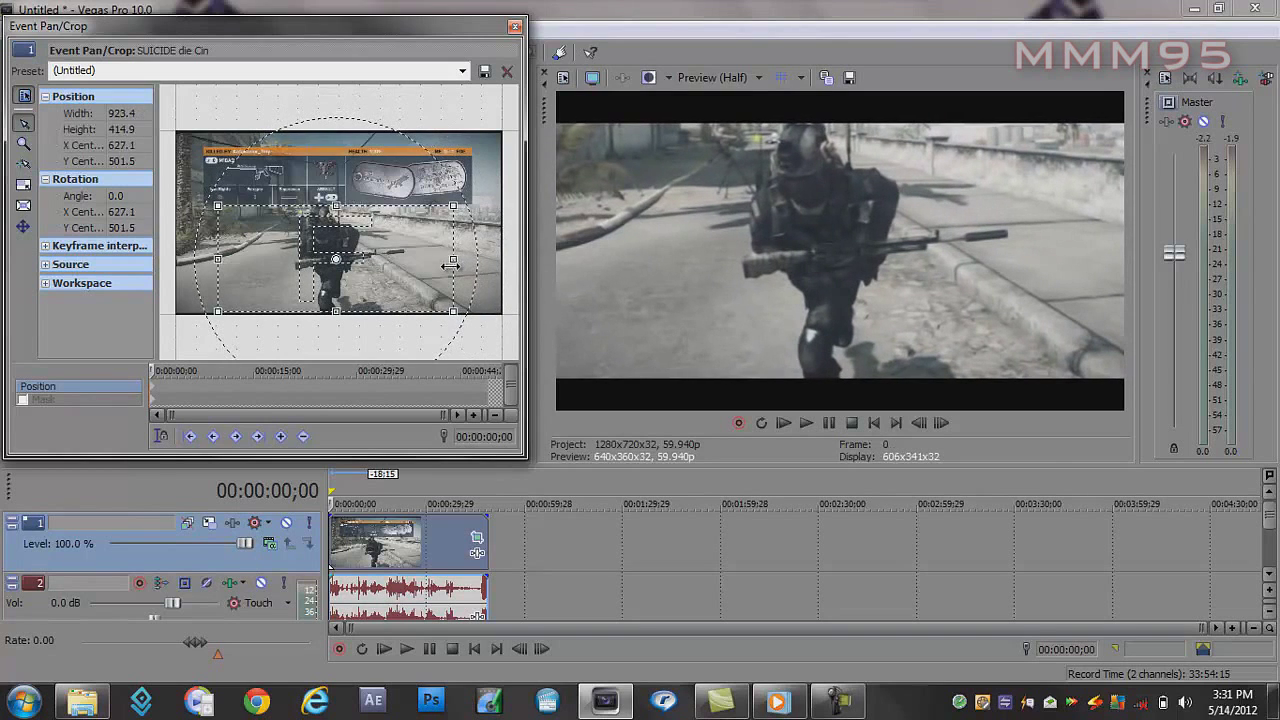
left_click(515, 26)
Step: Set the video preview quality to Best (Full)
left_click(737, 75)
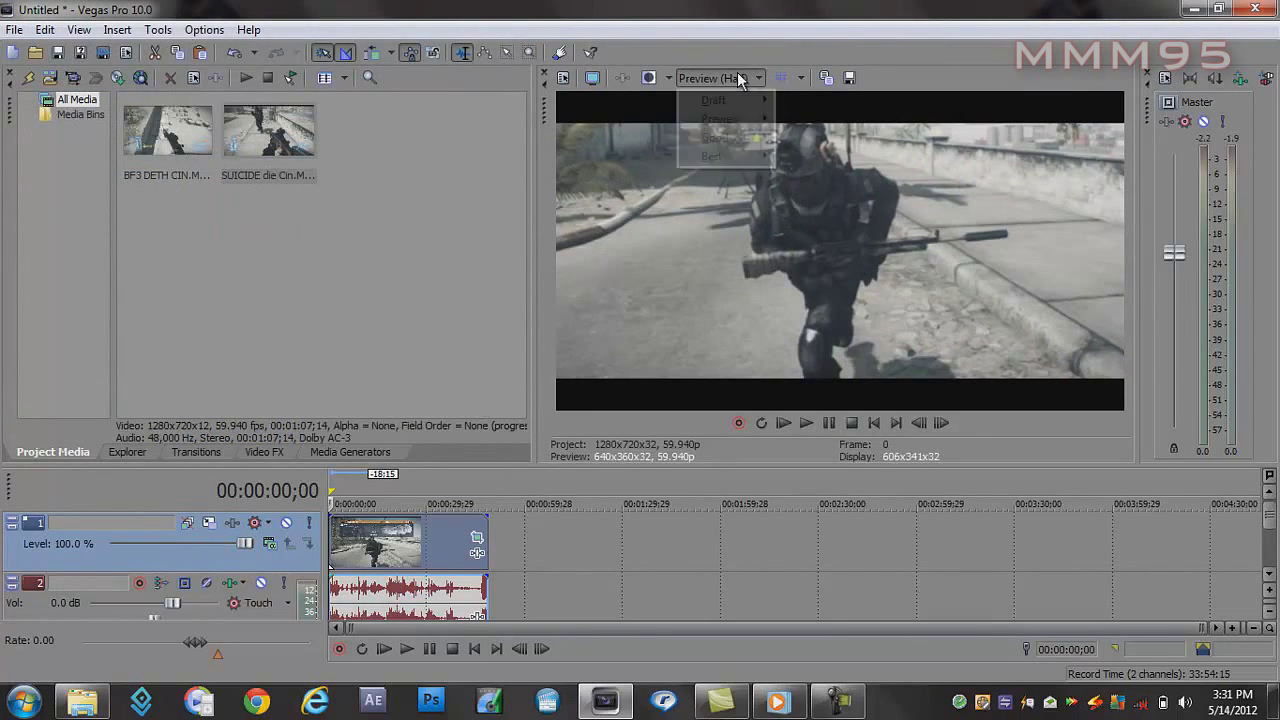
mouse_move(762, 155)
left_click(790, 176)
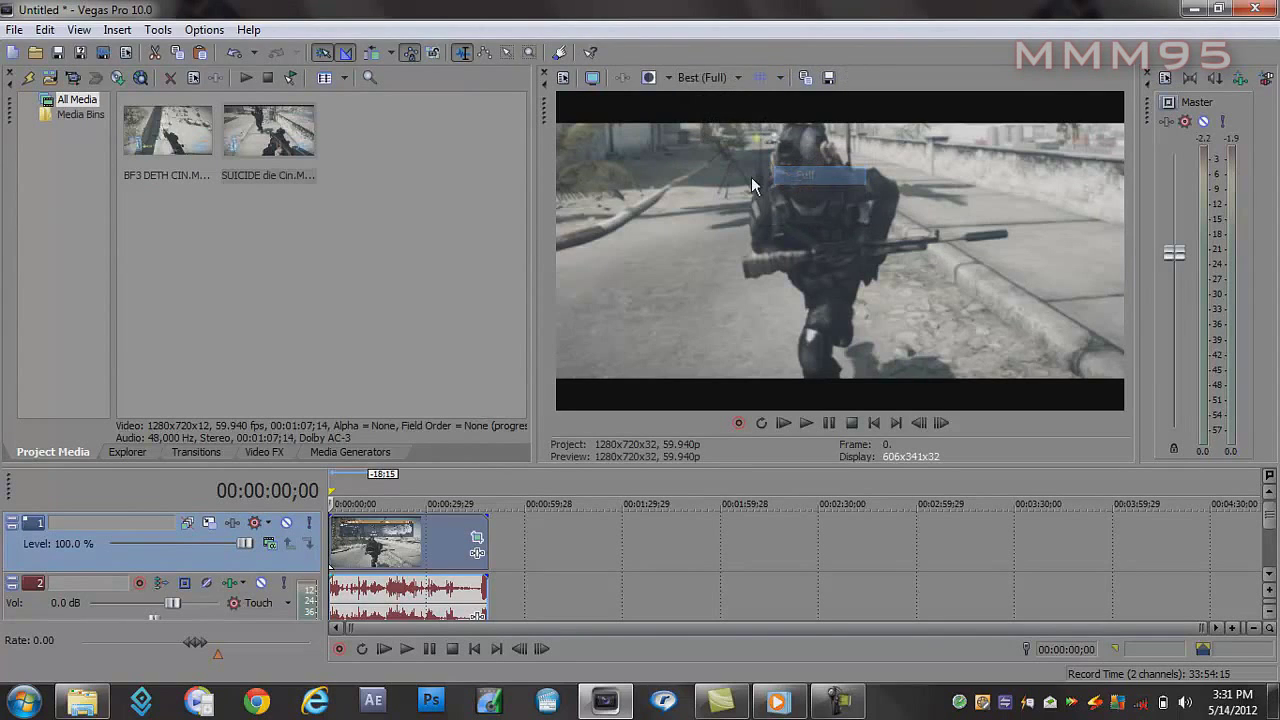